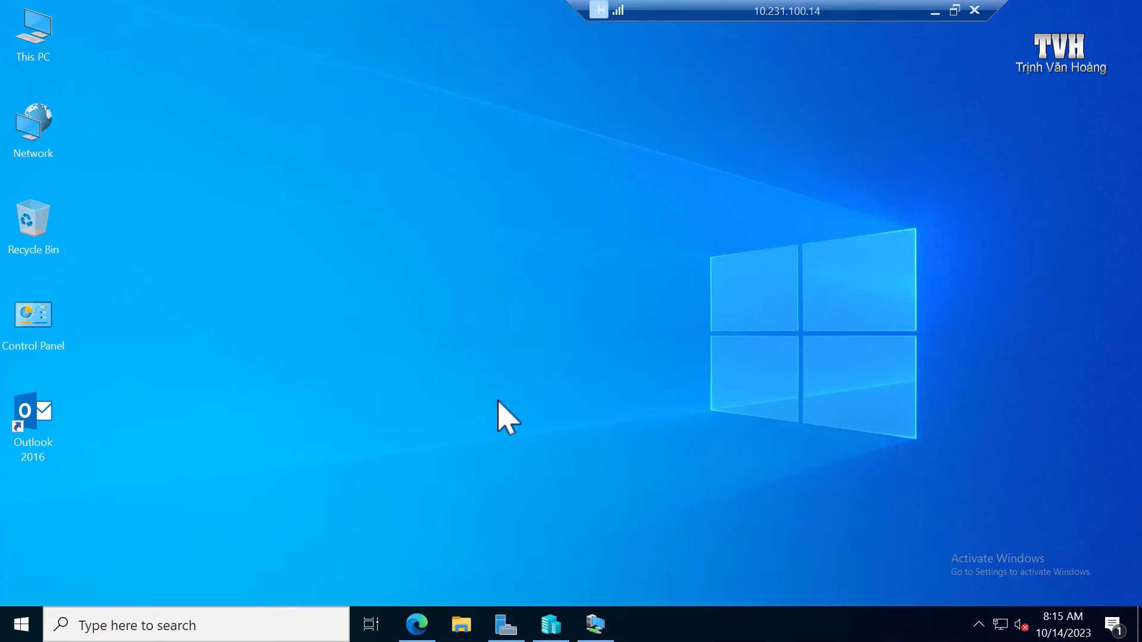
# Step: Search Google for 'sql server' in Edge
pyautogui.click(416, 624)
pyautogui.click(415, 247)
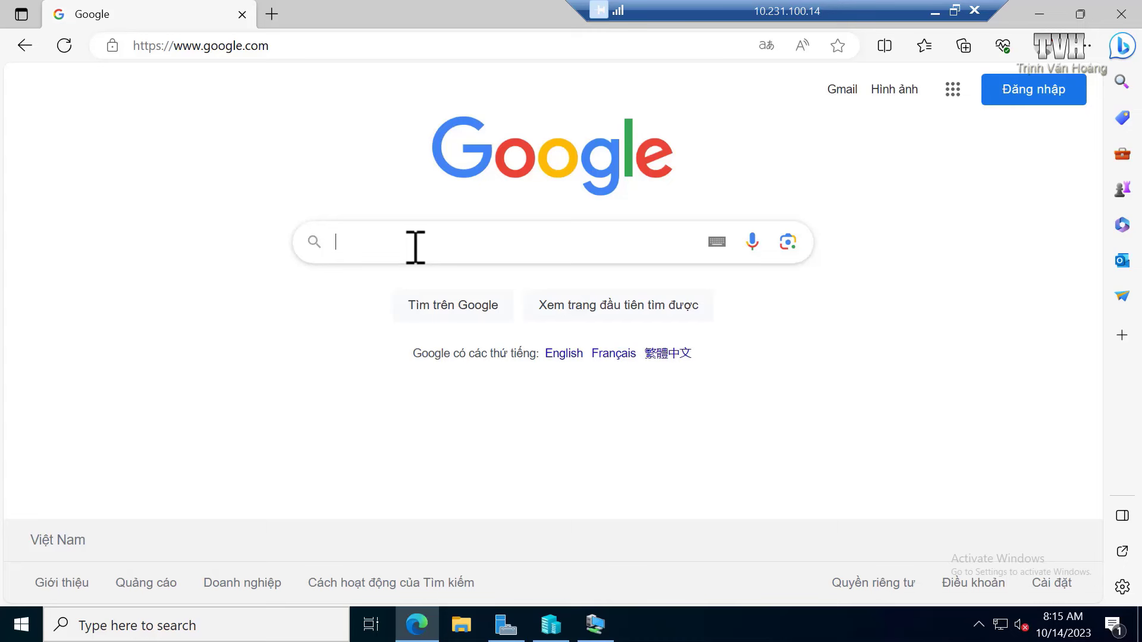
pyautogui.write('sql')
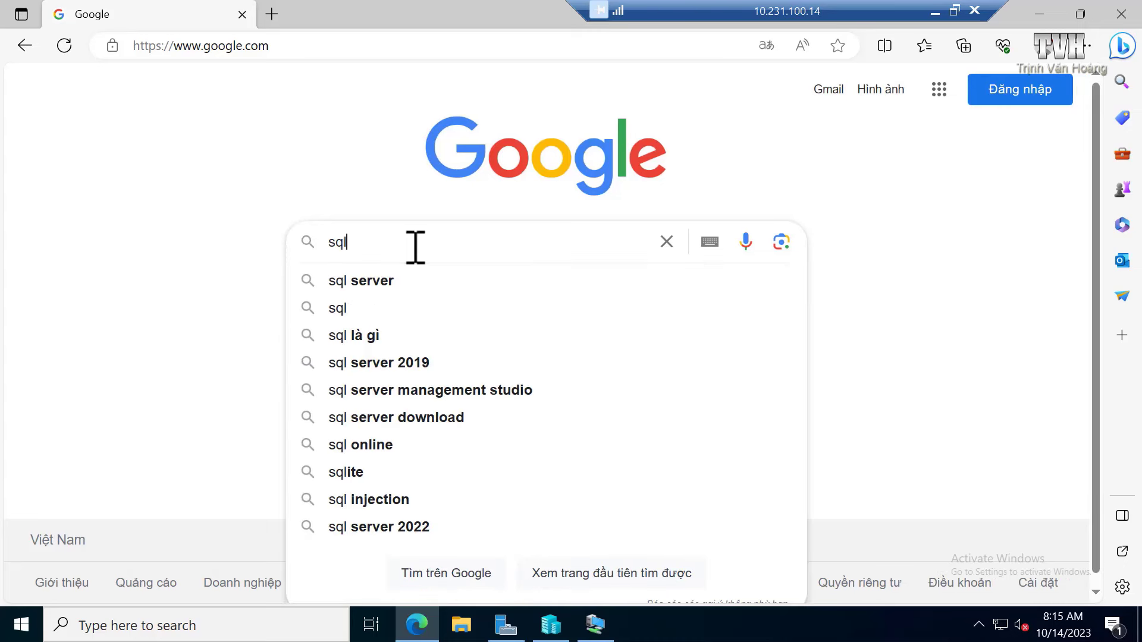
pyautogui.write(' server')
pyautogui.press('Return')
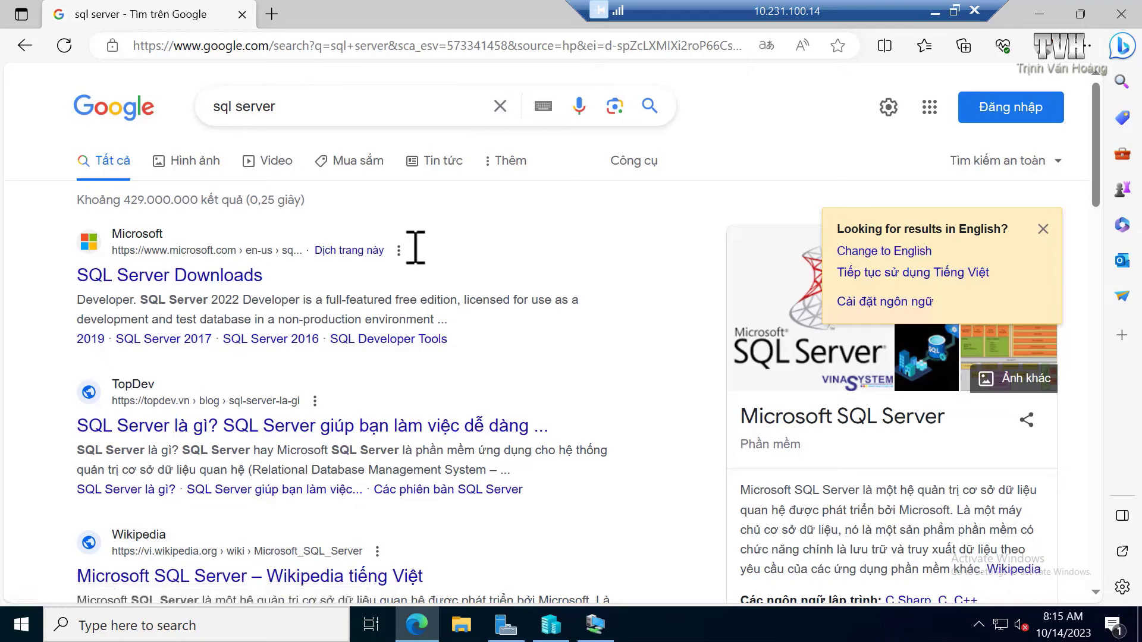
# Step: Open the SQL Server Downloads result in a new tab and look over the page
pyautogui.rightClick(197, 286)
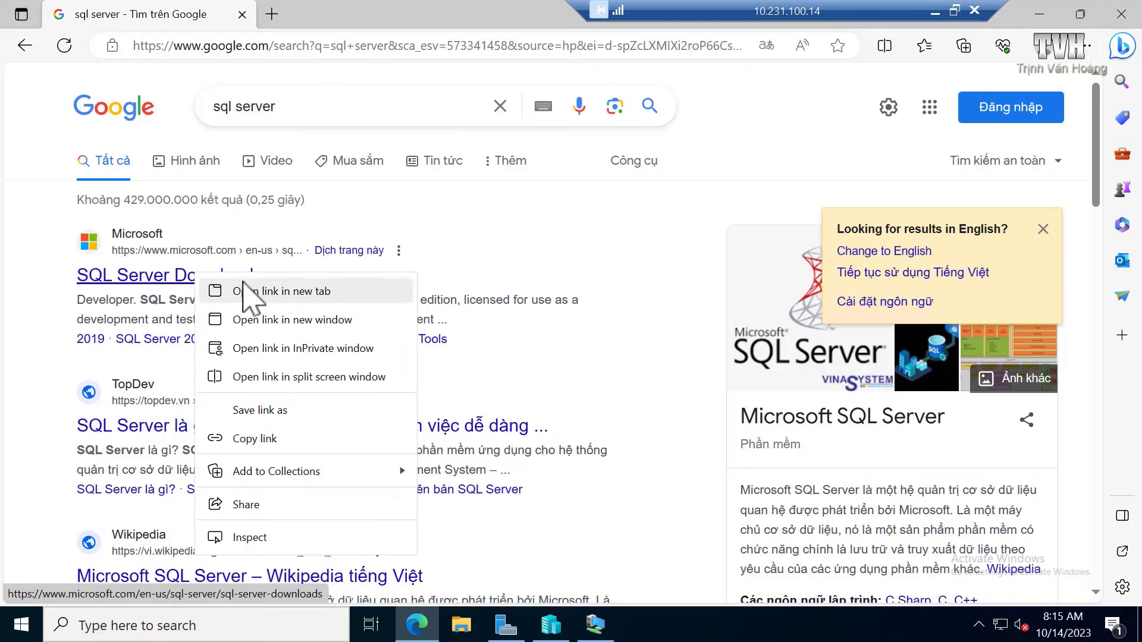
pyautogui.click(253, 291)
pyautogui.click(337, 17)
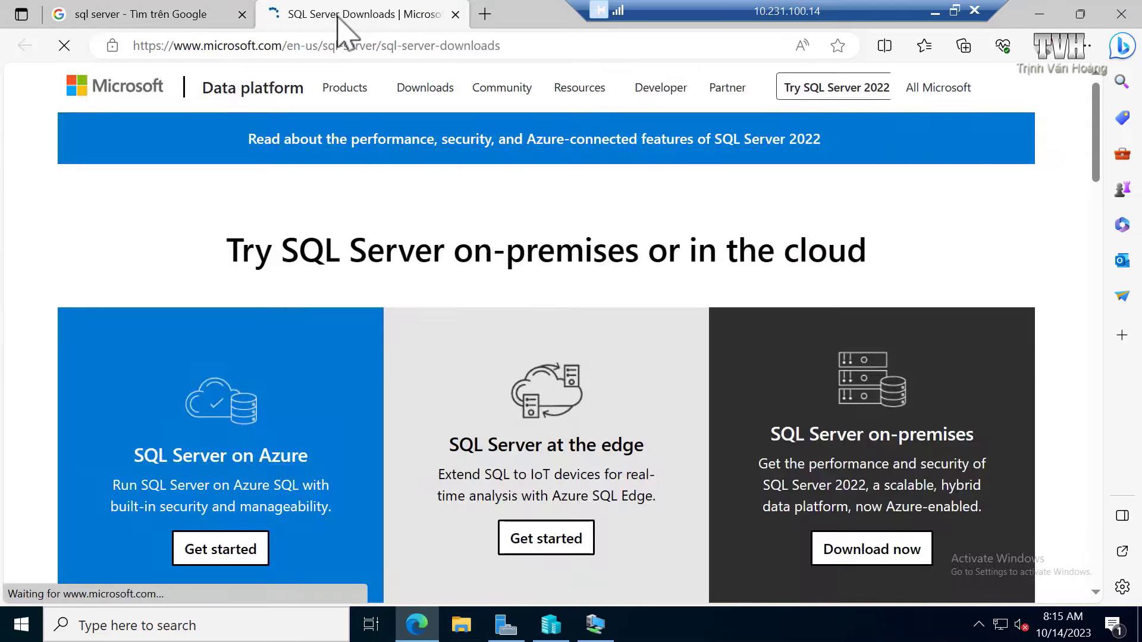
pyautogui.scroll(-10, 562, 264)
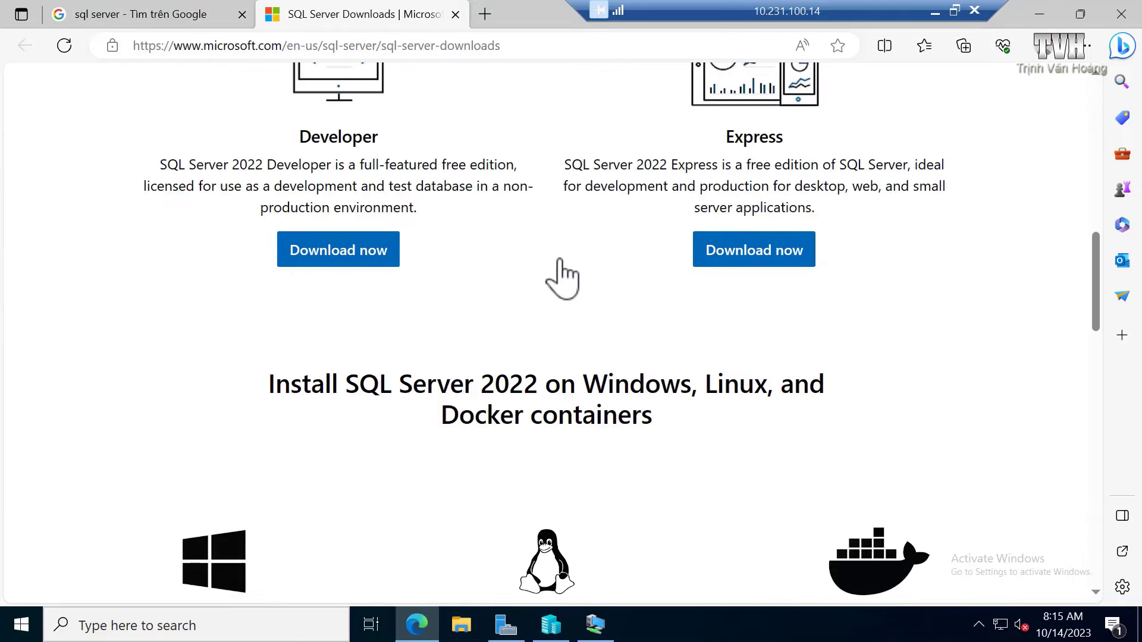
pyautogui.scroll(3, 562, 276)
# Step: Dismiss the survey popup and download the Developer edition installer SQL2022-SSEI-Dev.exe
pyautogui.click(695, 224)
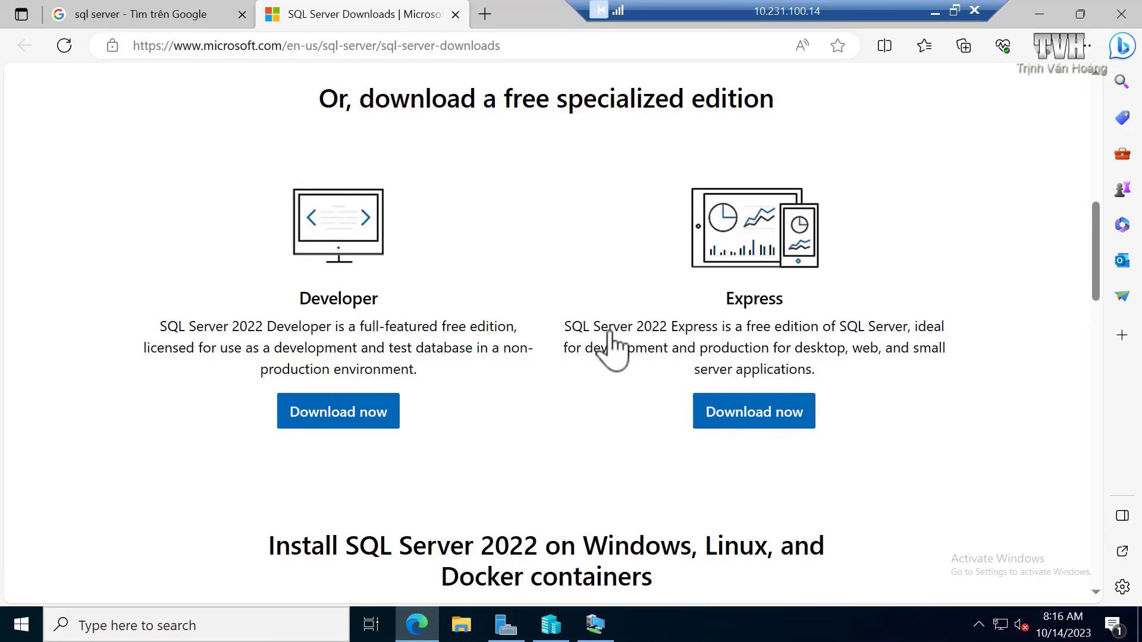
pyautogui.click(333, 412)
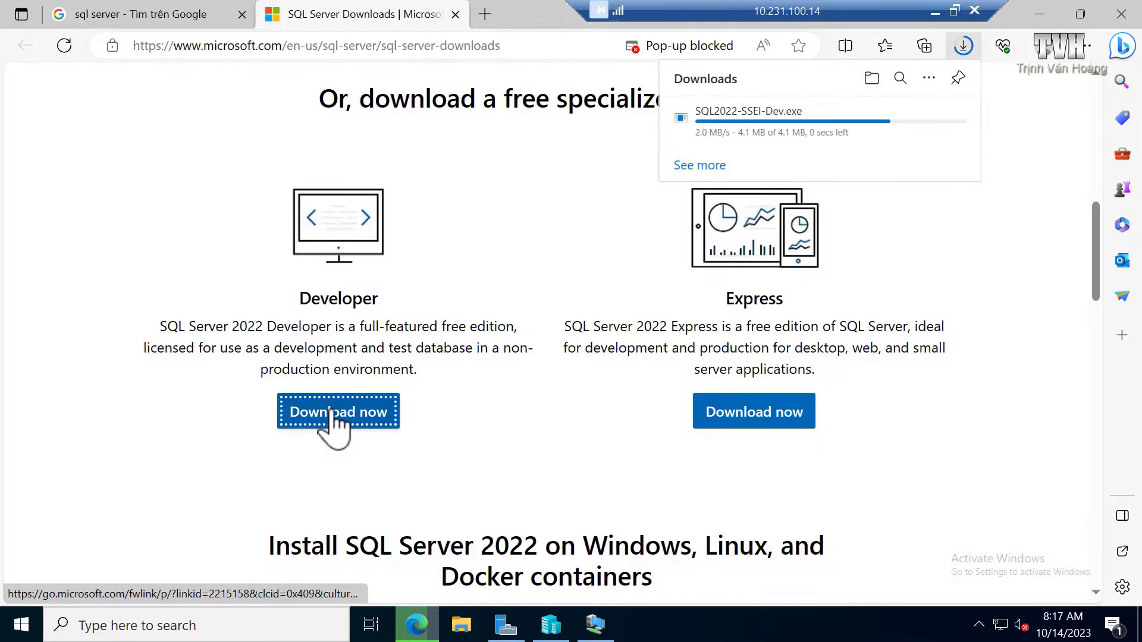
pyautogui.scroll(-5, 434, 410)
pyautogui.scroll(4, 625, 375)
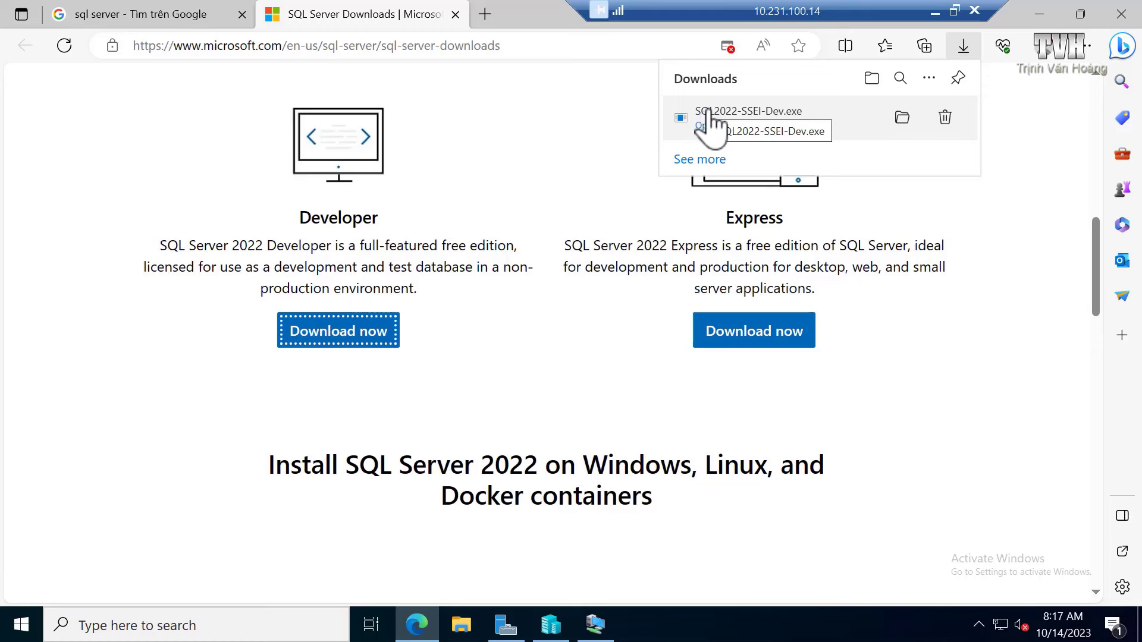
# Step: Go to google.com in a fresh browser tab
pyautogui.click(485, 15)
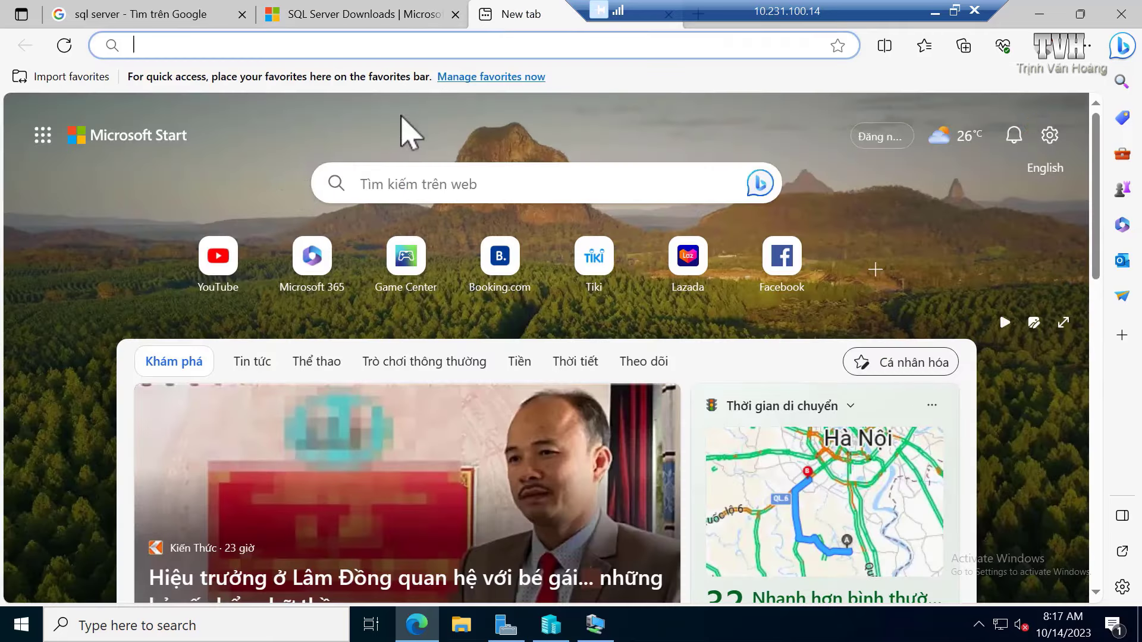
pyautogui.click(309, 45)
pyautogui.write('go')
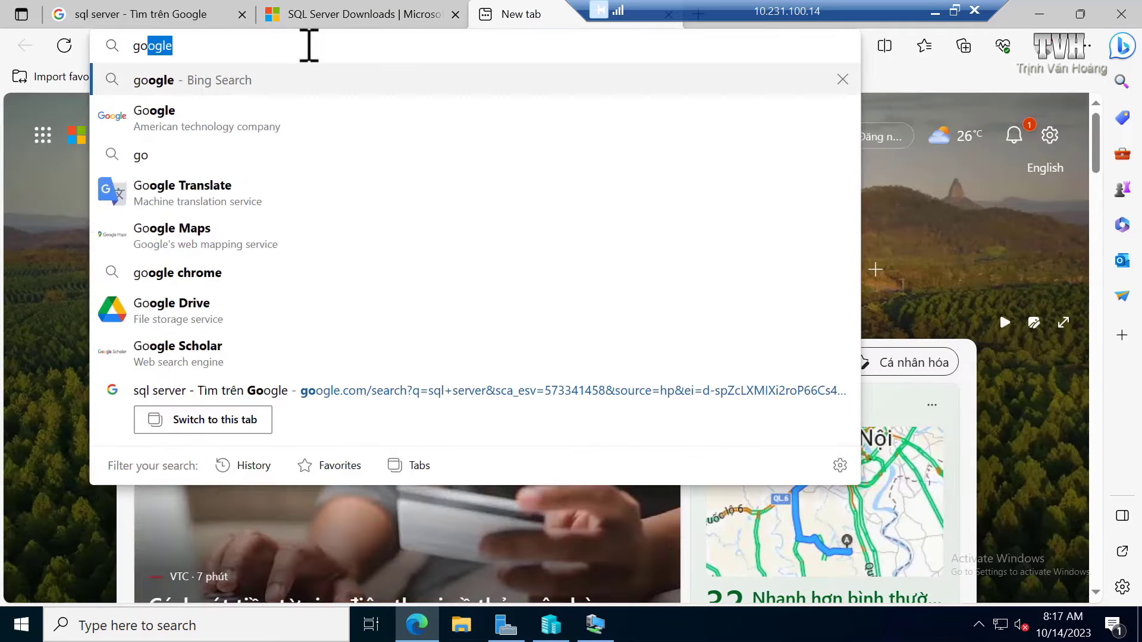
pyautogui.press('Return')
pyautogui.click(360, 243)
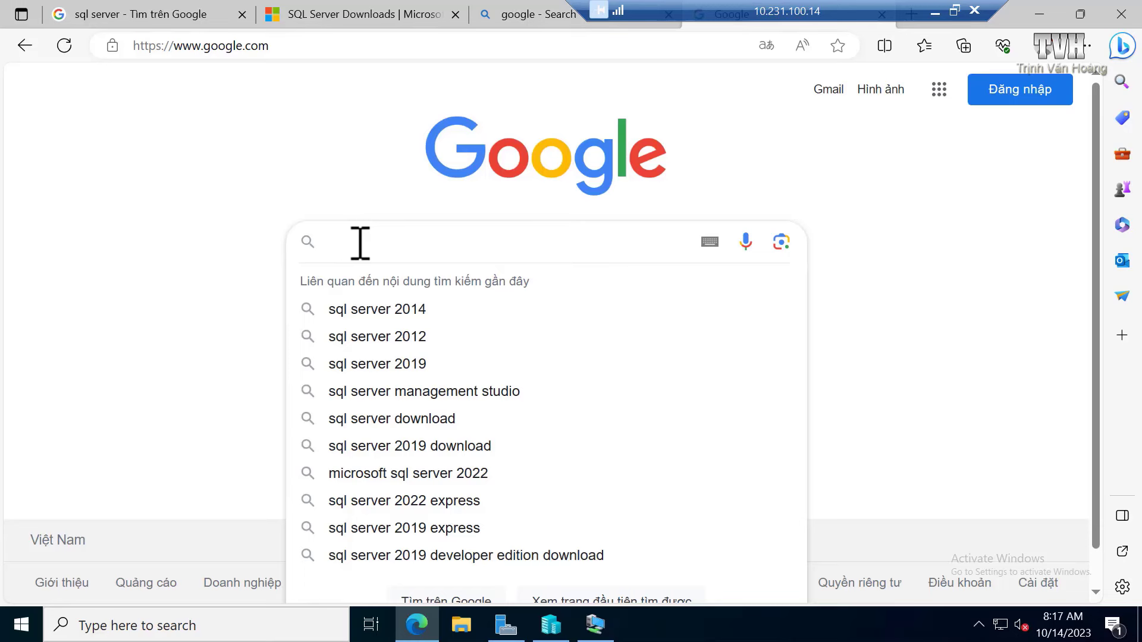
# Step: Search for 'ssms' and open the Download SSMS result in a new tab
pyautogui.write('ssms')
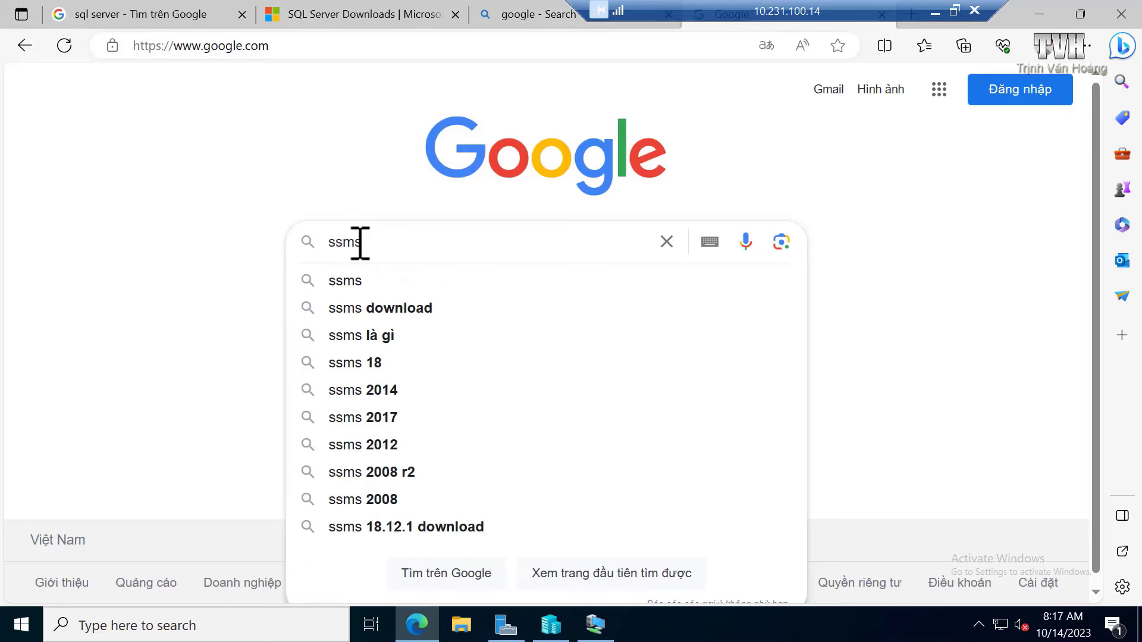
pyautogui.press('Return')
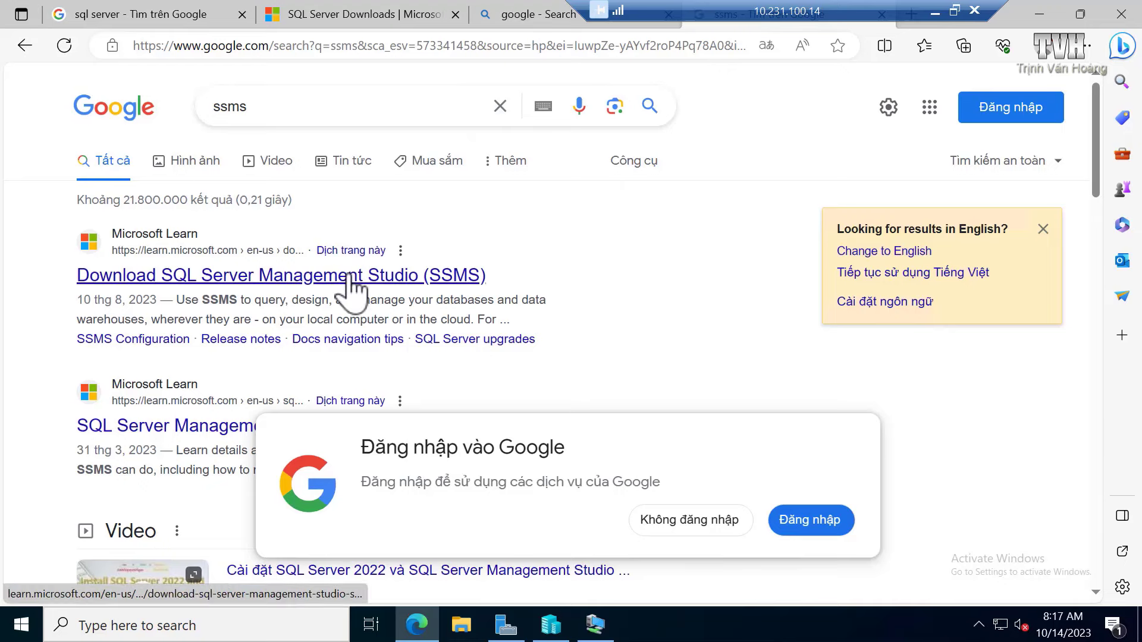
pyautogui.rightClick(357, 276)
pyautogui.click(404, 289)
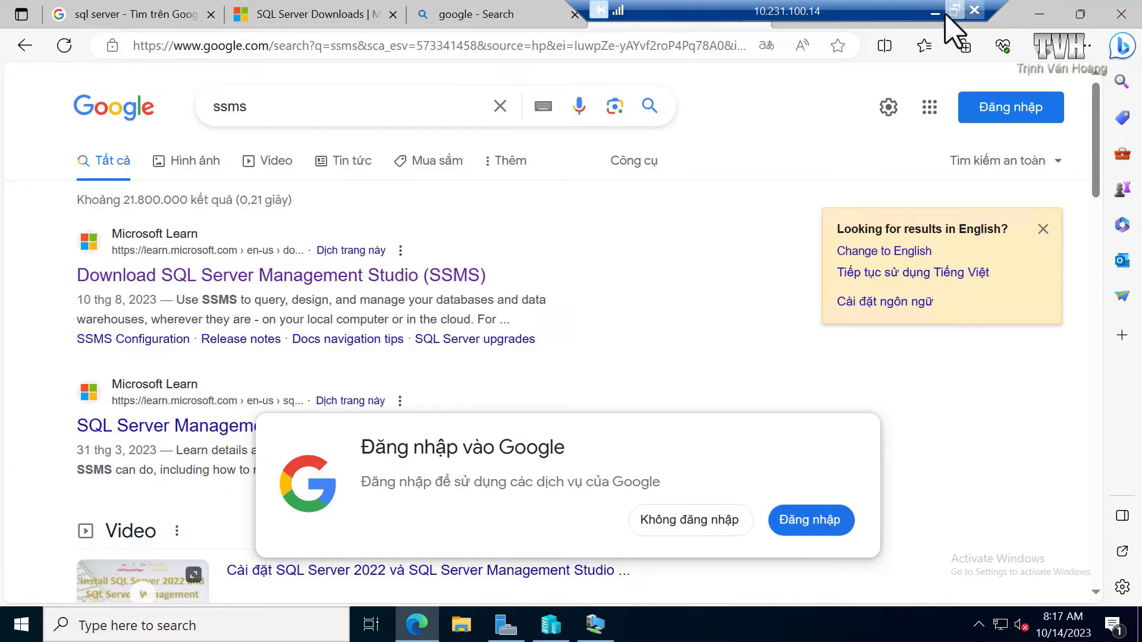
# Step: On the SSMS page, download SQL Server Management Studio 19.1 as SSMS-Setup-ENU.exe
pyautogui.moveTo(810, 22); pyautogui.dragTo(404, 24)
pyautogui.click(791, 16)
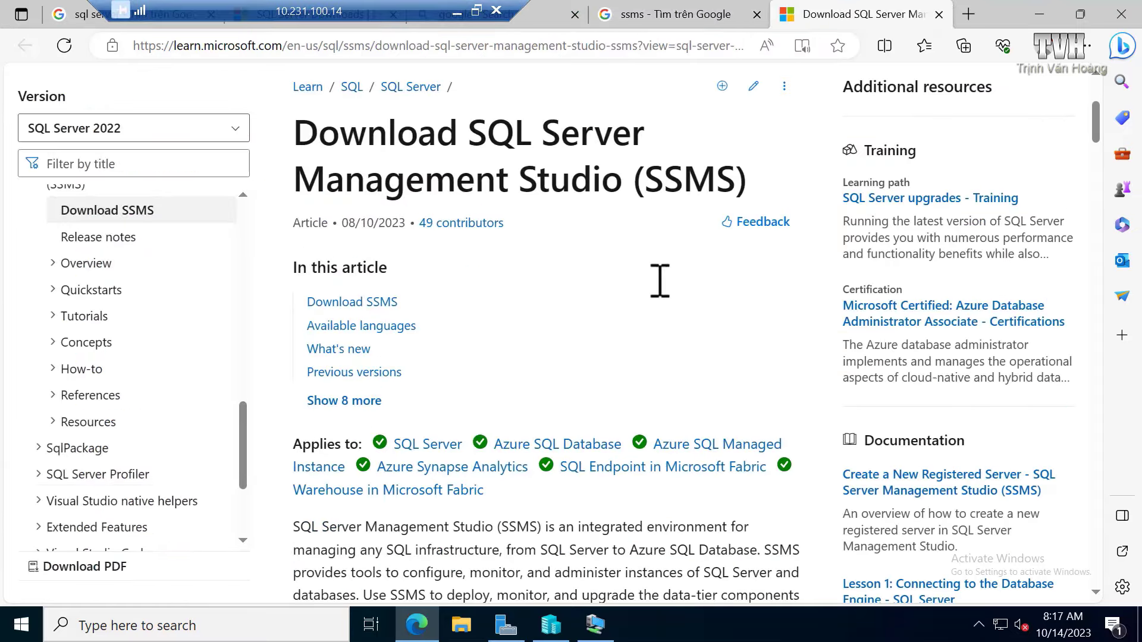
pyautogui.scroll(-10, 660, 283)
pyautogui.scroll(-3, 661, 280)
pyautogui.scroll(1, 660, 291)
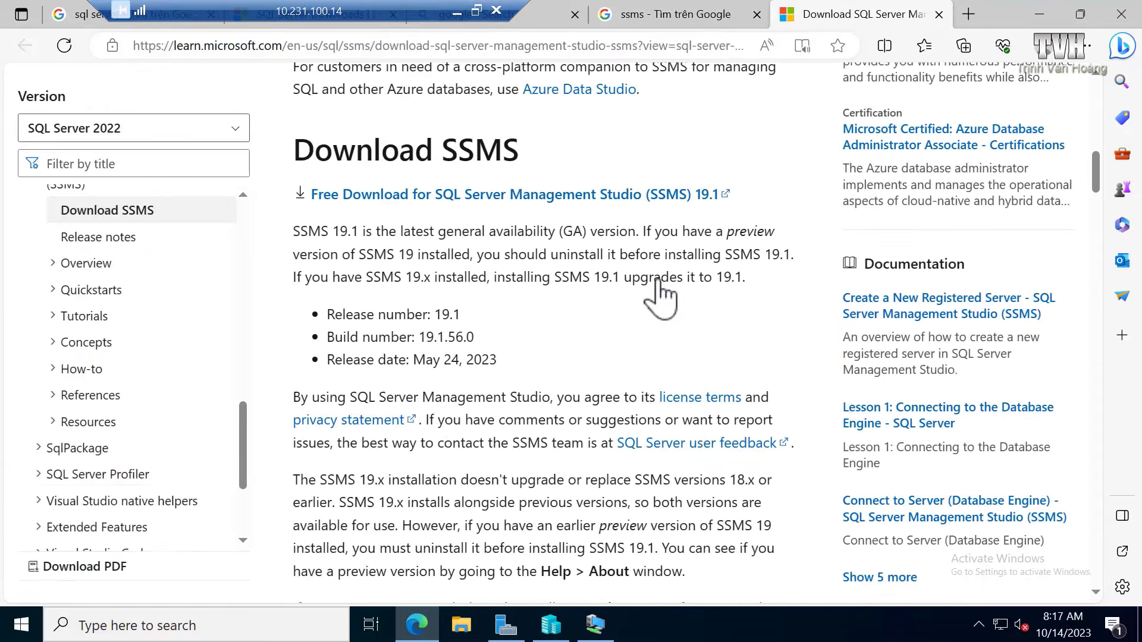
pyautogui.scroll(-6, 660, 294)
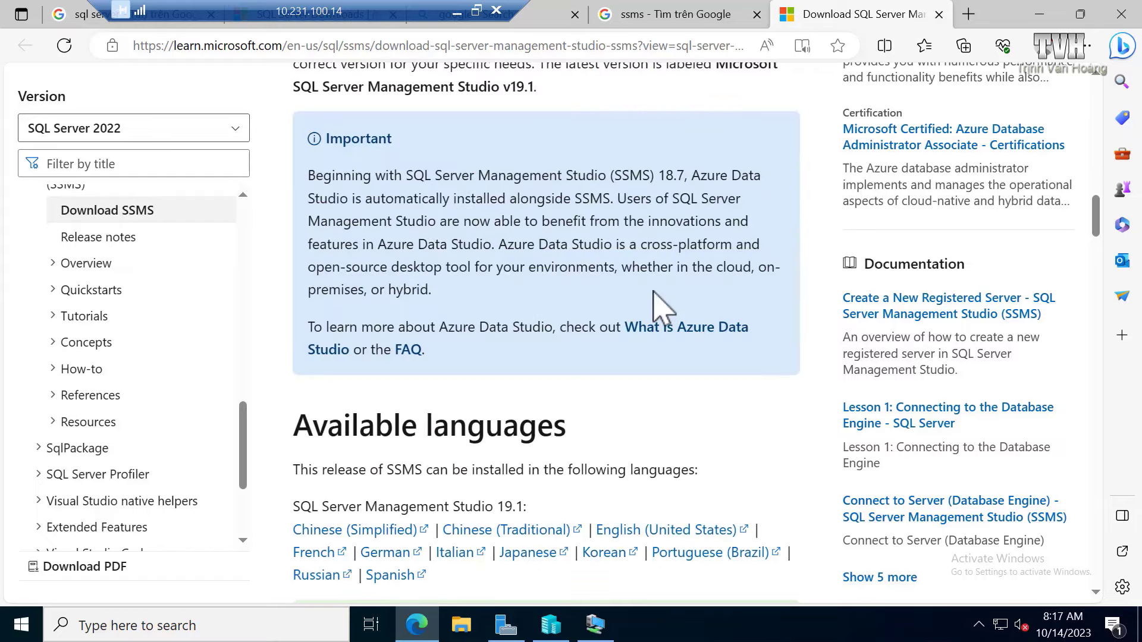
pyautogui.scroll(6, 660, 298)
pyautogui.scroll(1, 662, 308)
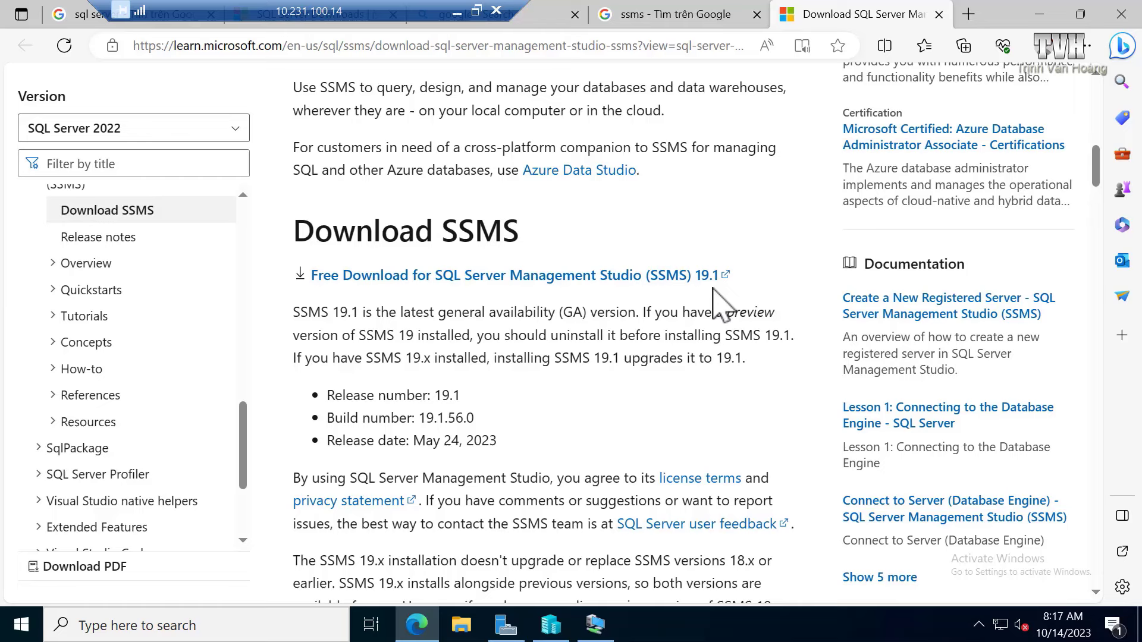
pyautogui.click(591, 277)
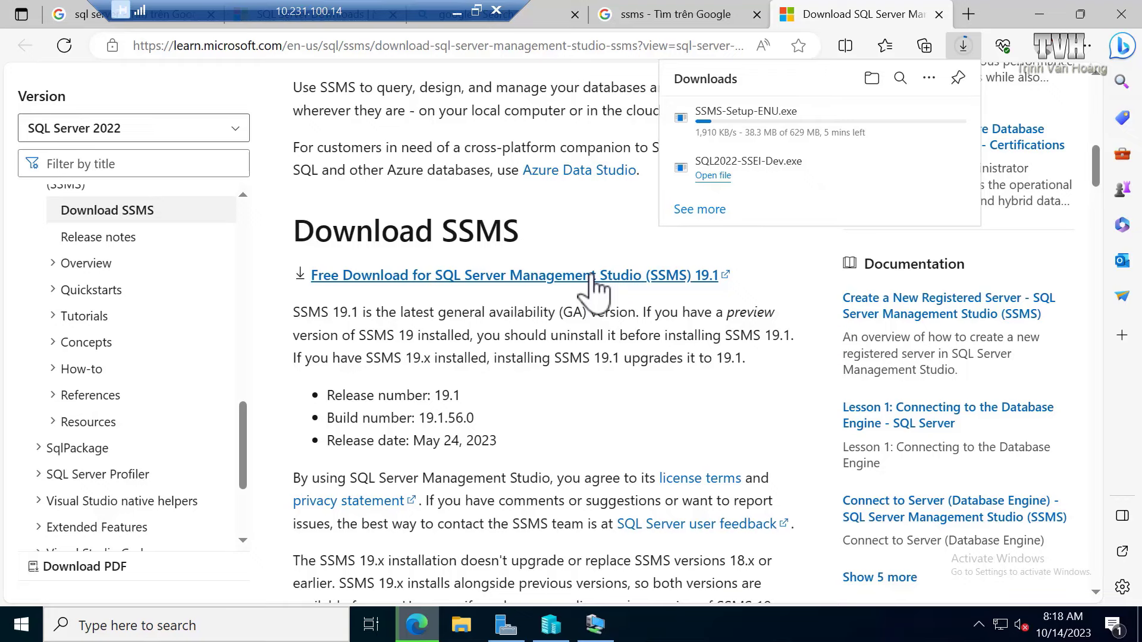
# Step: Close the downloads list, minimize Edge and refresh the host desktop
pyautogui.click(1042, 14)
pyautogui.click(1042, 14)
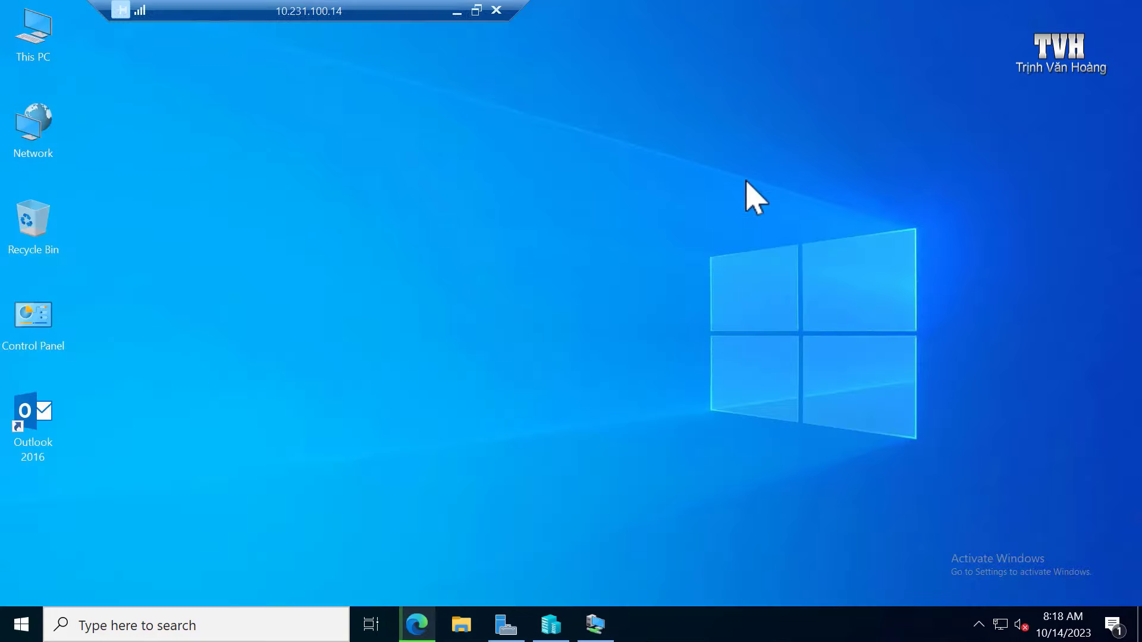
pyautogui.rightClick(590, 128)
pyautogui.click(636, 182)
# Step: Connect to the running YHL Virtual Fastreact VM from Hyper-V Manager
pyautogui.click(552, 625)
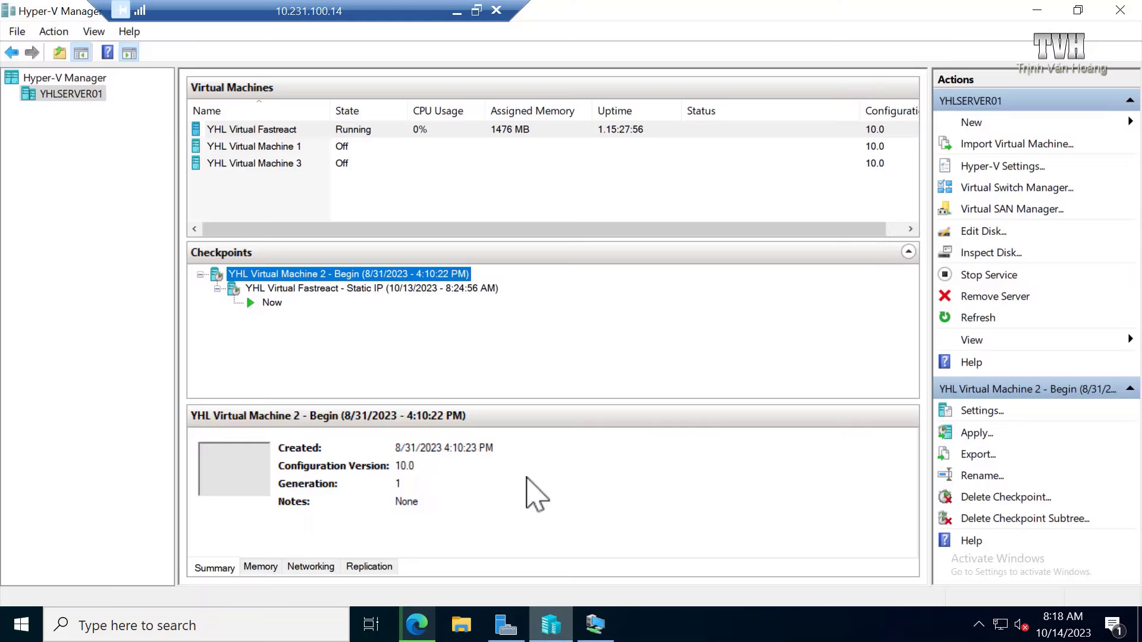
pyautogui.click(596, 625)
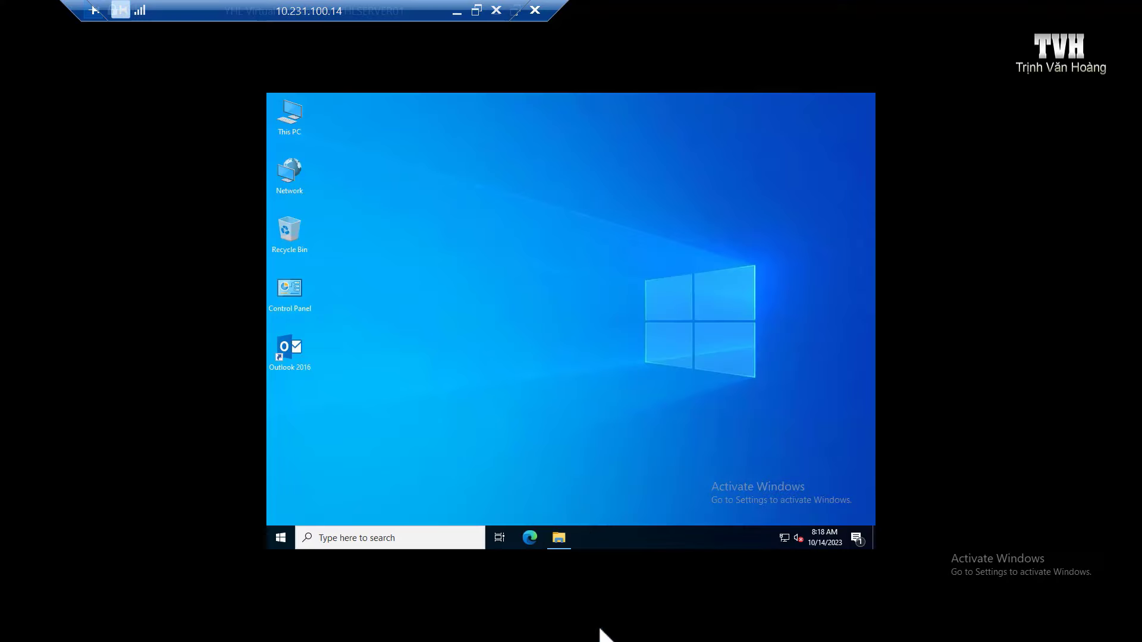
pyautogui.rightClick(533, 285)
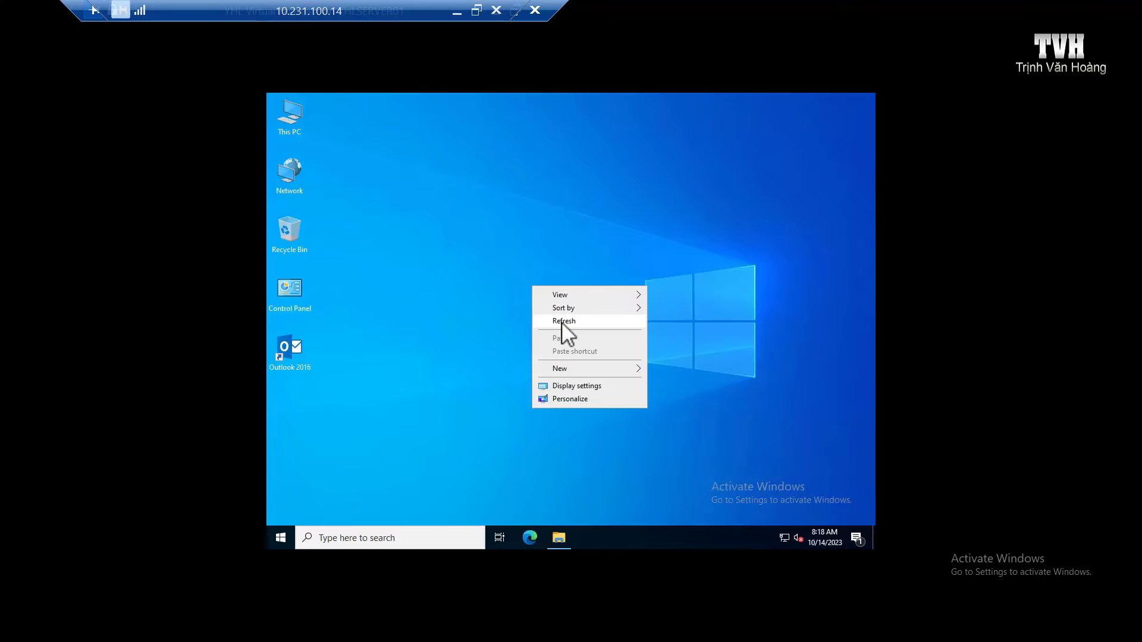
pyautogui.rightClick(541, 221)
# Step: Mount the SQL Server 2022 .iso in the SW_DVD9 folder and run setup.exe from drive F:
pyautogui.hotkey('alt', 'Tab')
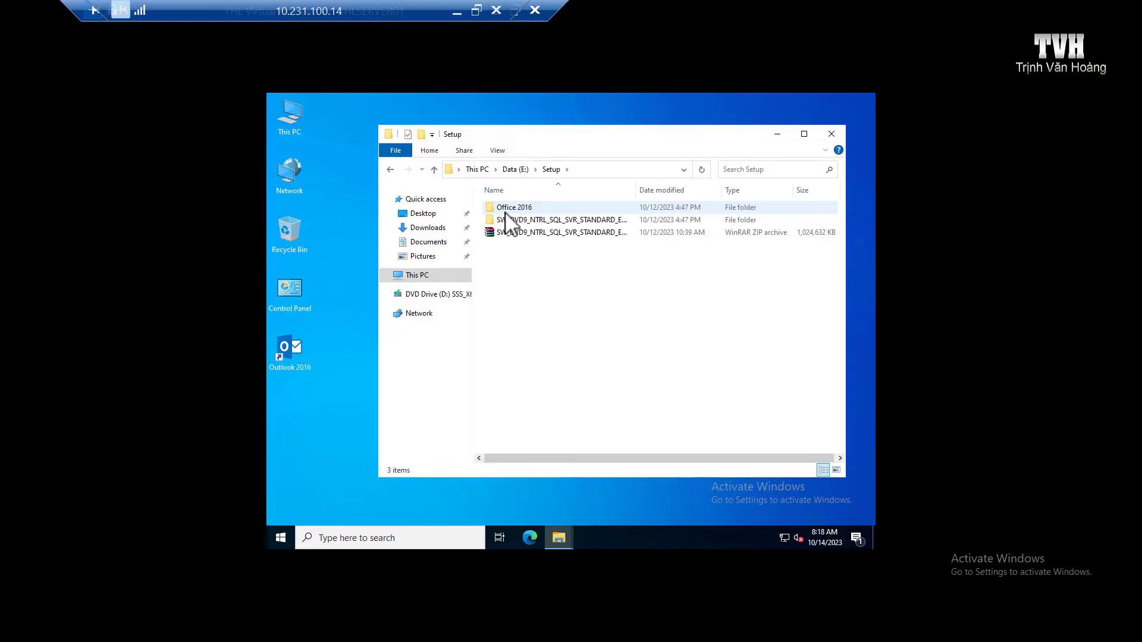
pyautogui.doubleClick(557, 220)
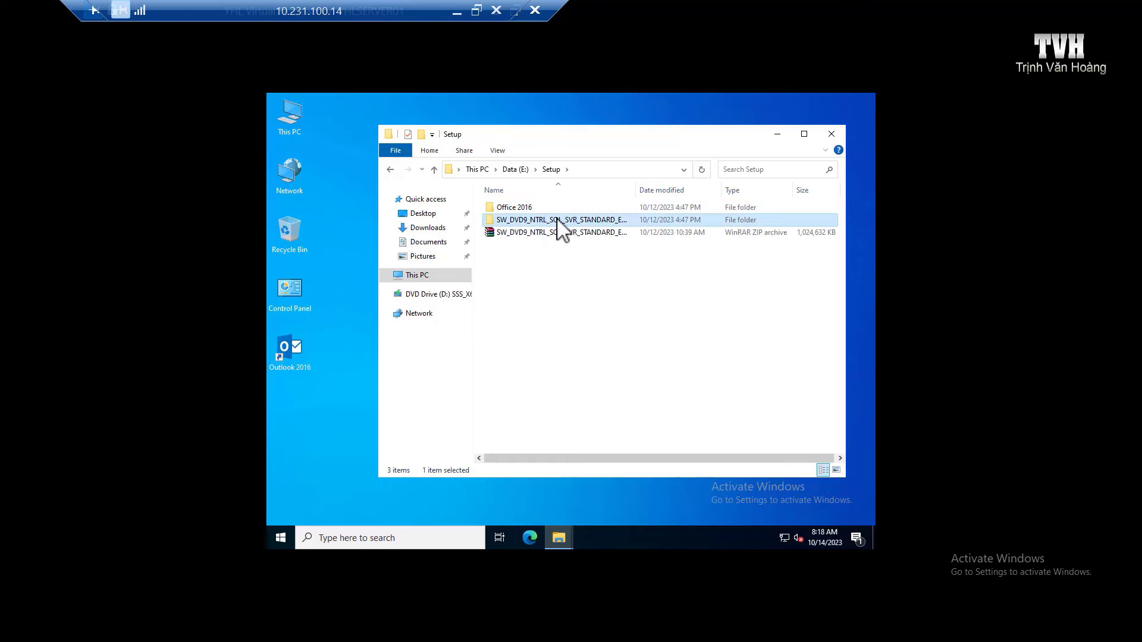
pyautogui.doubleClick(547, 209)
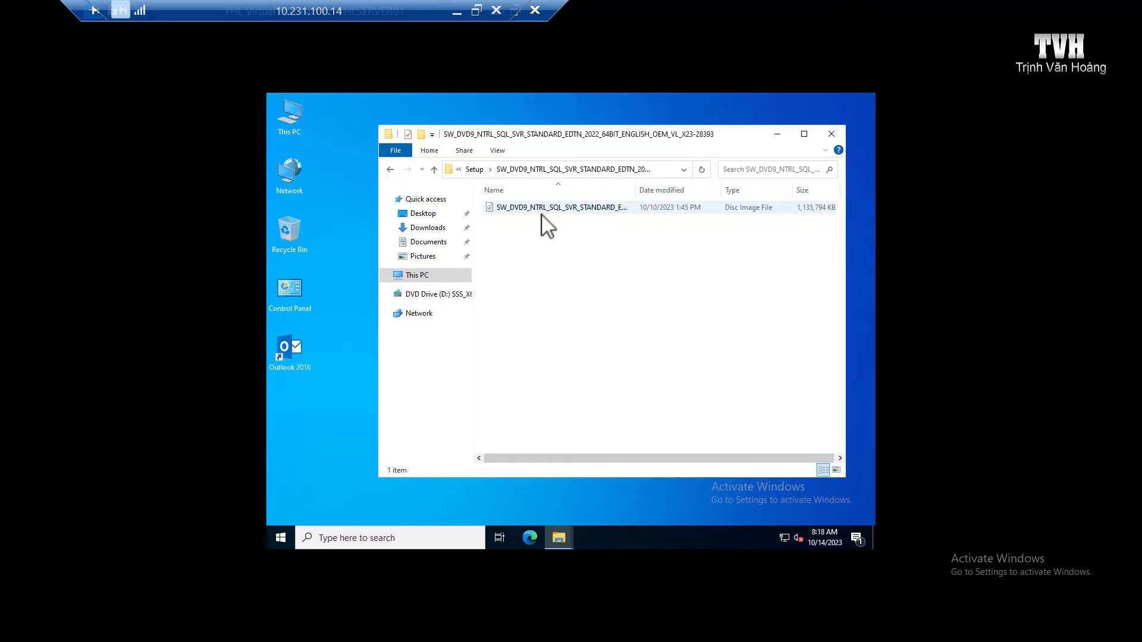
pyautogui.doubleClick(507, 297)
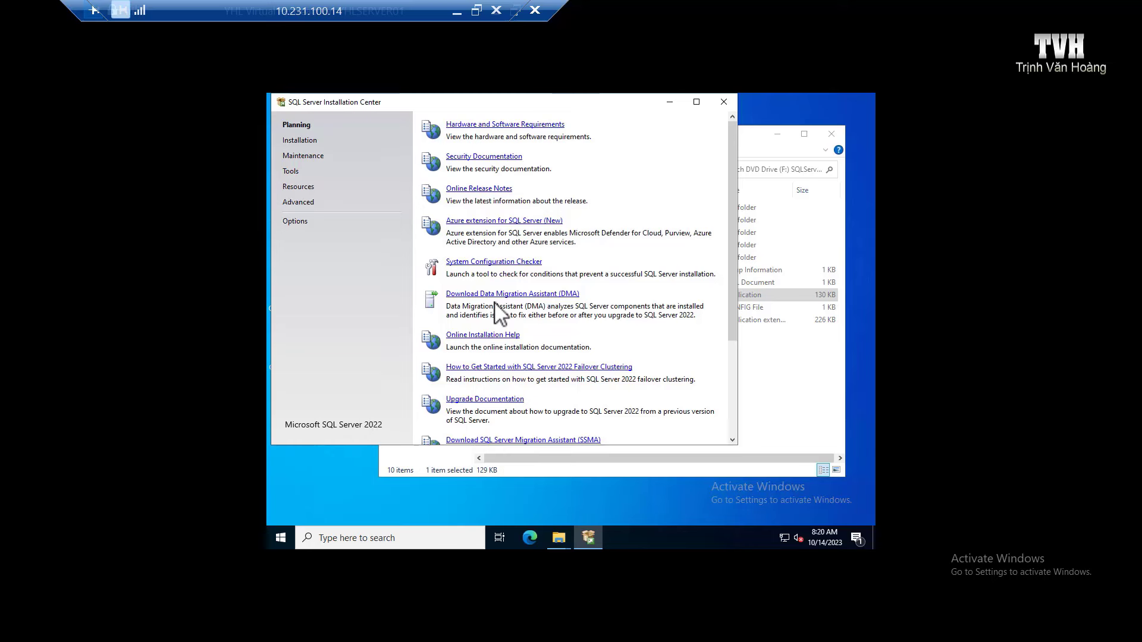
# Step: Under Installation, choose New SQL Server standalone installation or add features
pyautogui.click(301, 142)
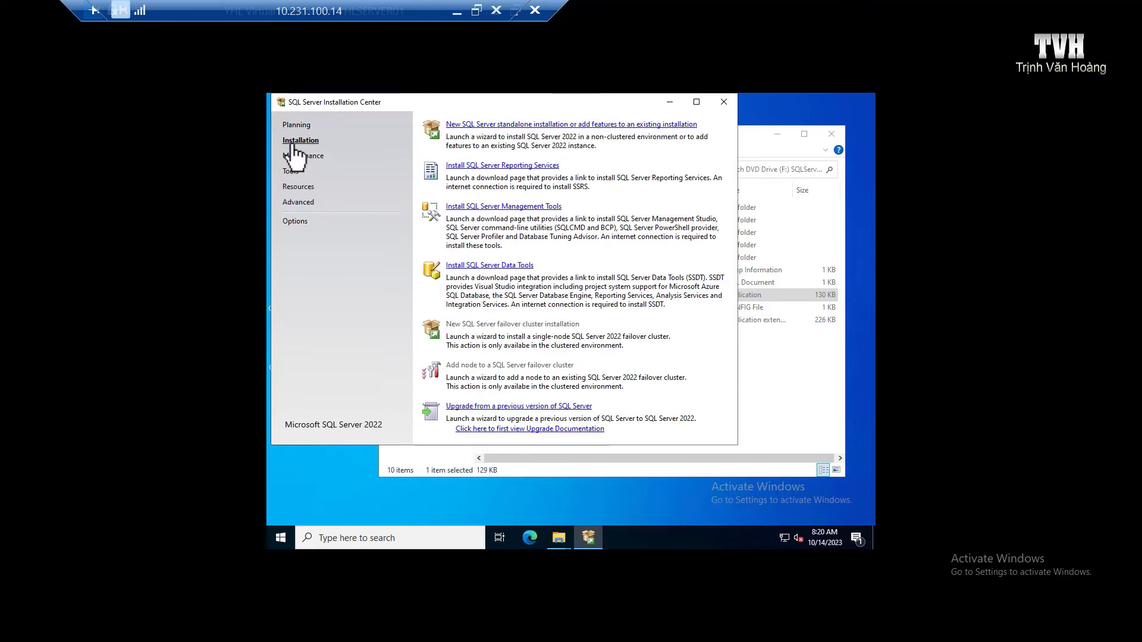
pyautogui.click(497, 126)
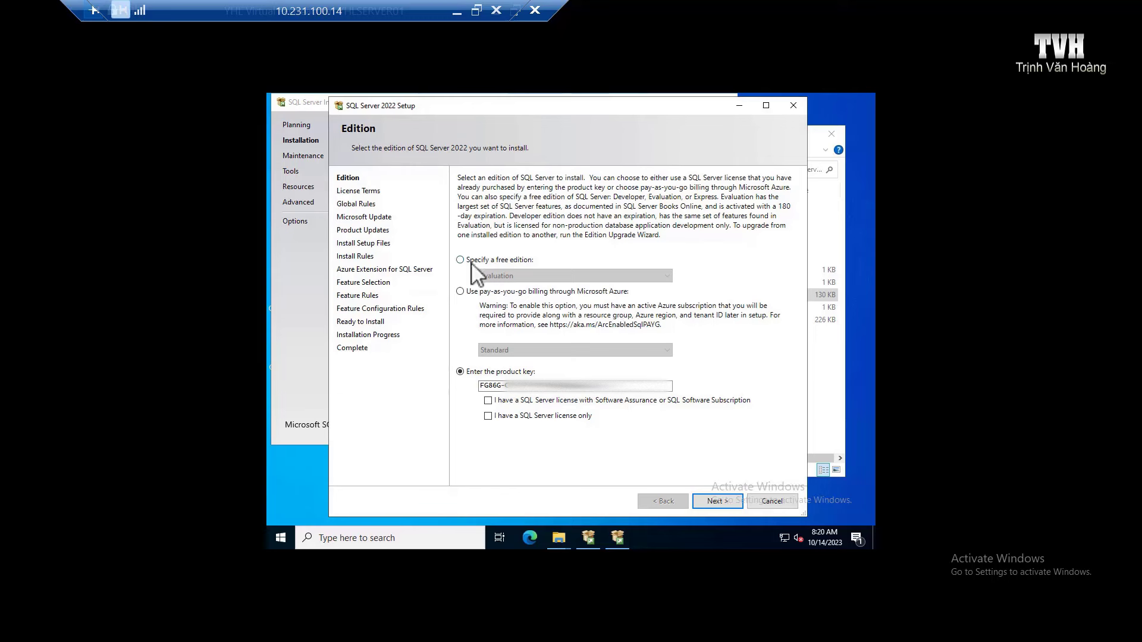
# Step: Review the free editions, then keep the pre-filled product key with Software Assurance and continue
pyautogui.click(461, 259)
pyautogui.click(660, 276)
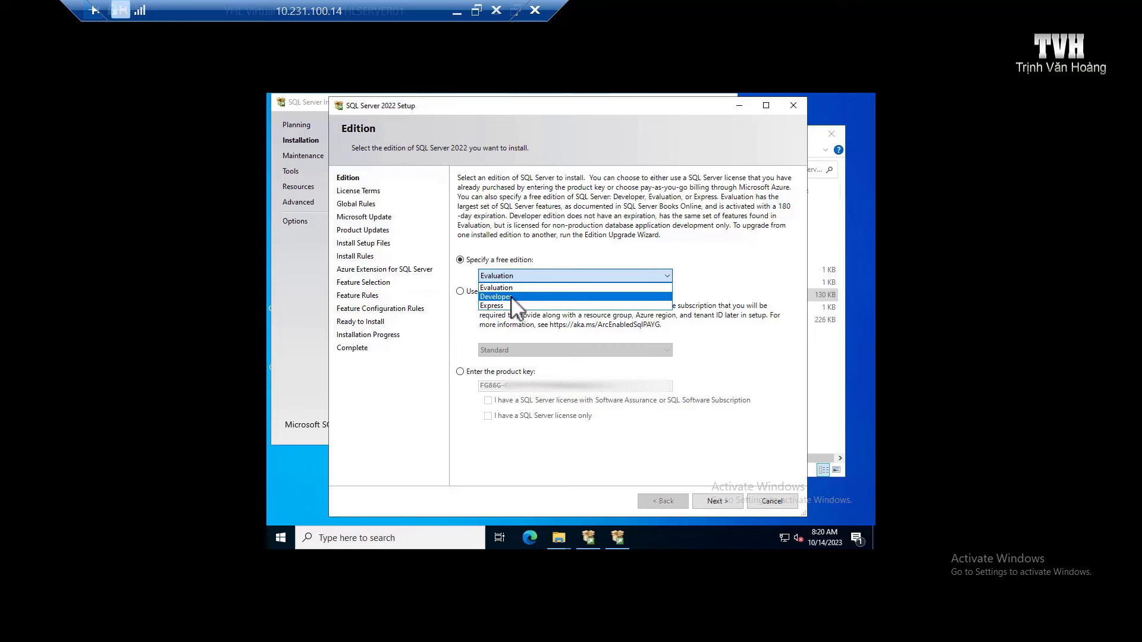
pyautogui.click(721, 345)
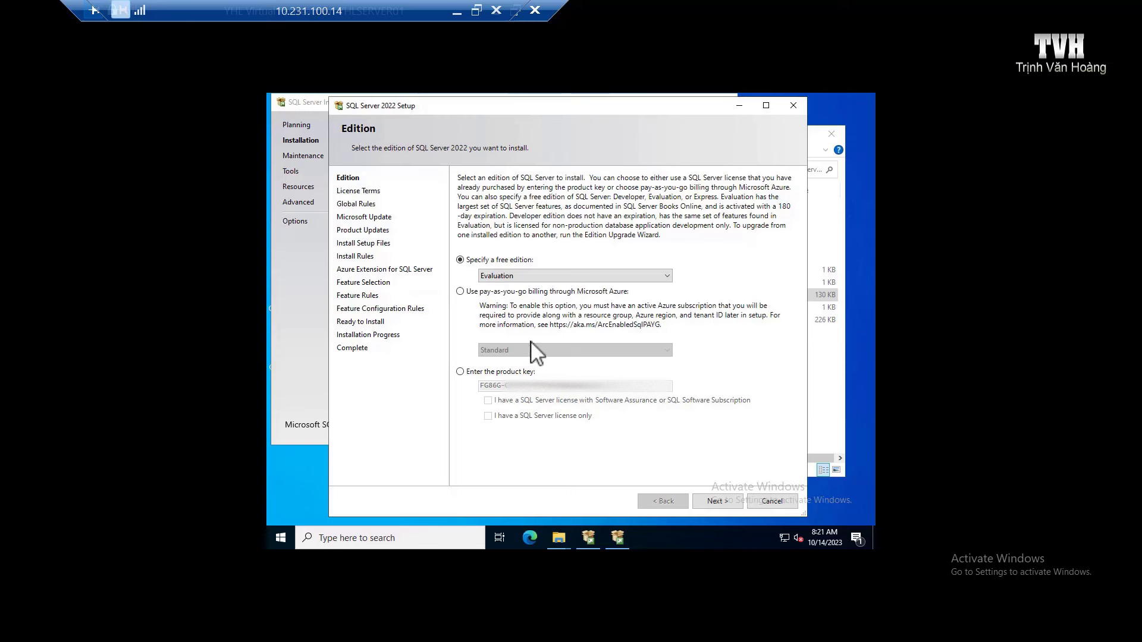
pyautogui.click(460, 372)
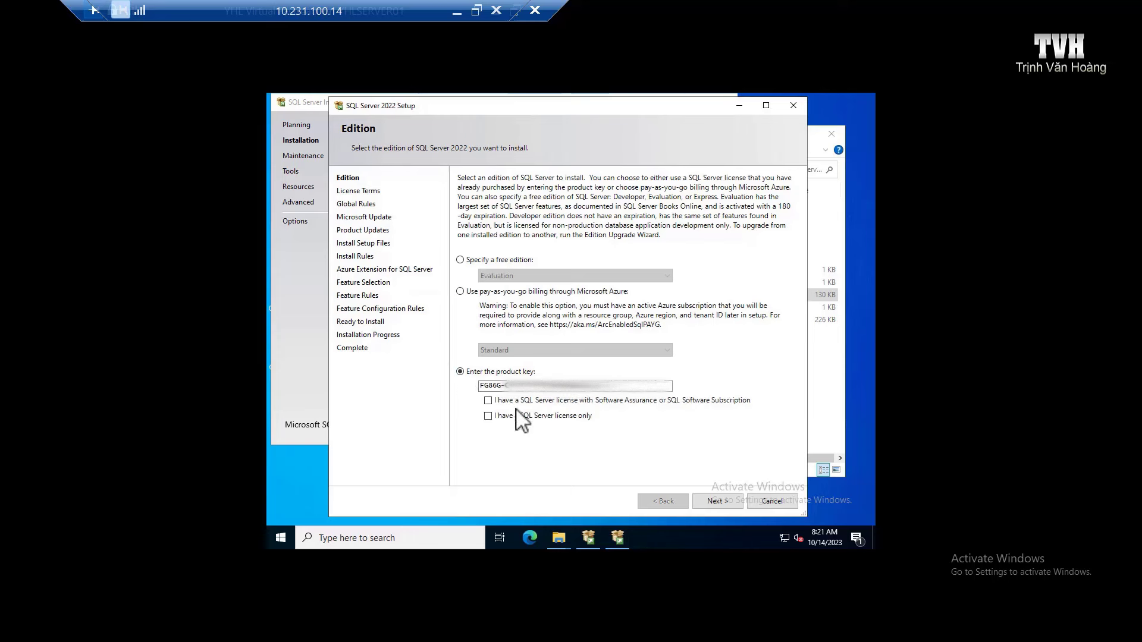
pyautogui.click(718, 501)
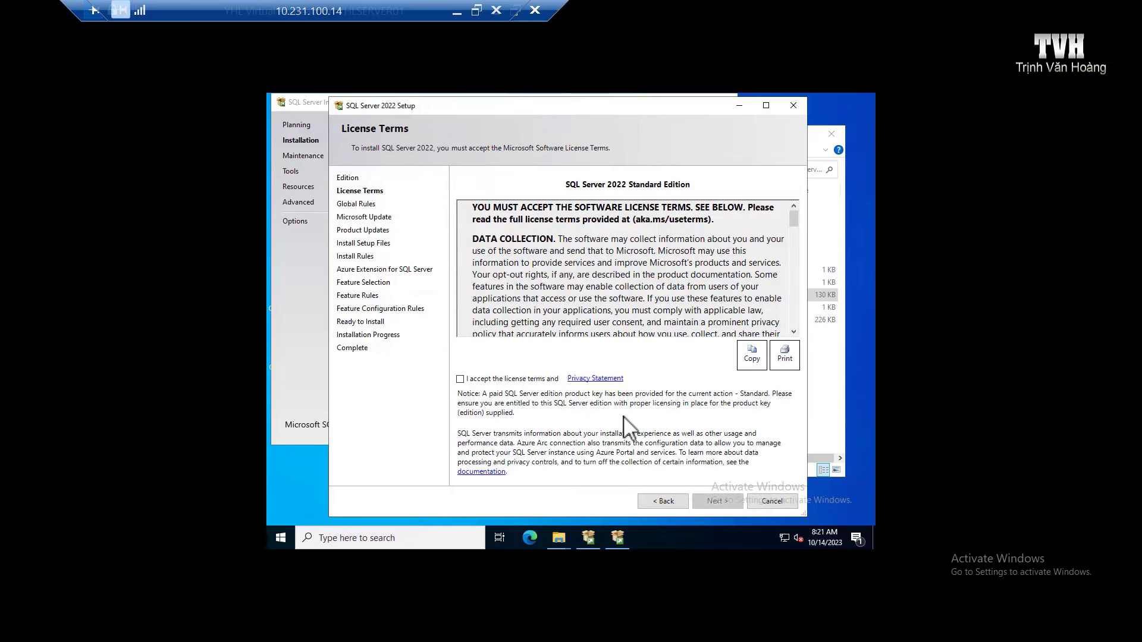
# Step: Accept the license, skip Microsoft Update and turn off the Azure Extension for SQL Server
pyautogui.click(489, 381)
pyautogui.click(720, 499)
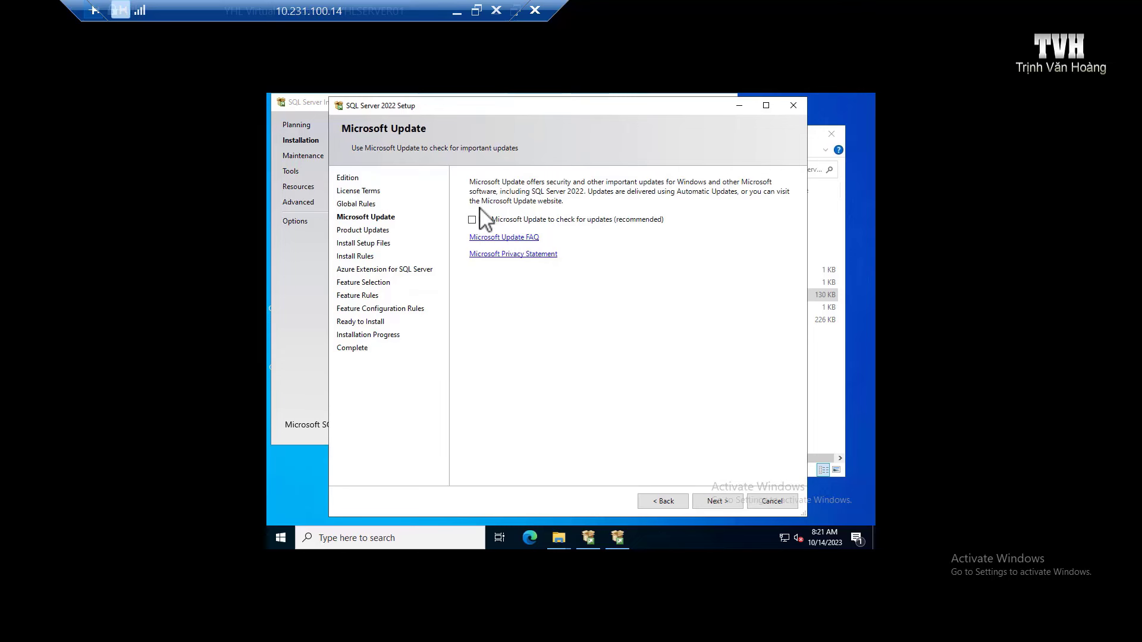
pyautogui.click(718, 507)
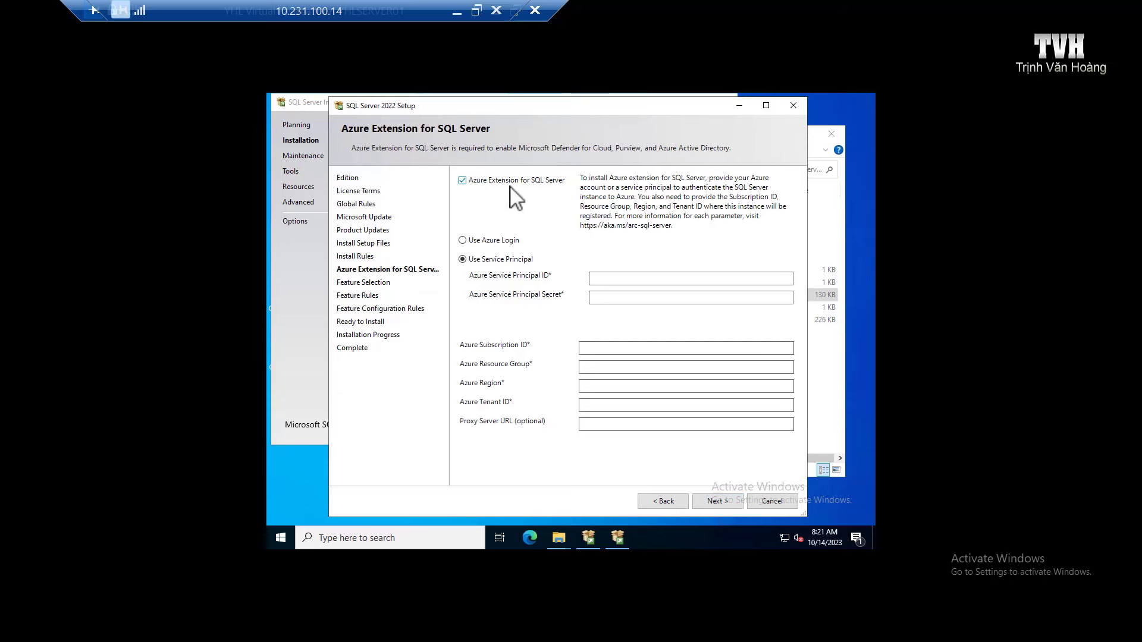
pyautogui.click(493, 181)
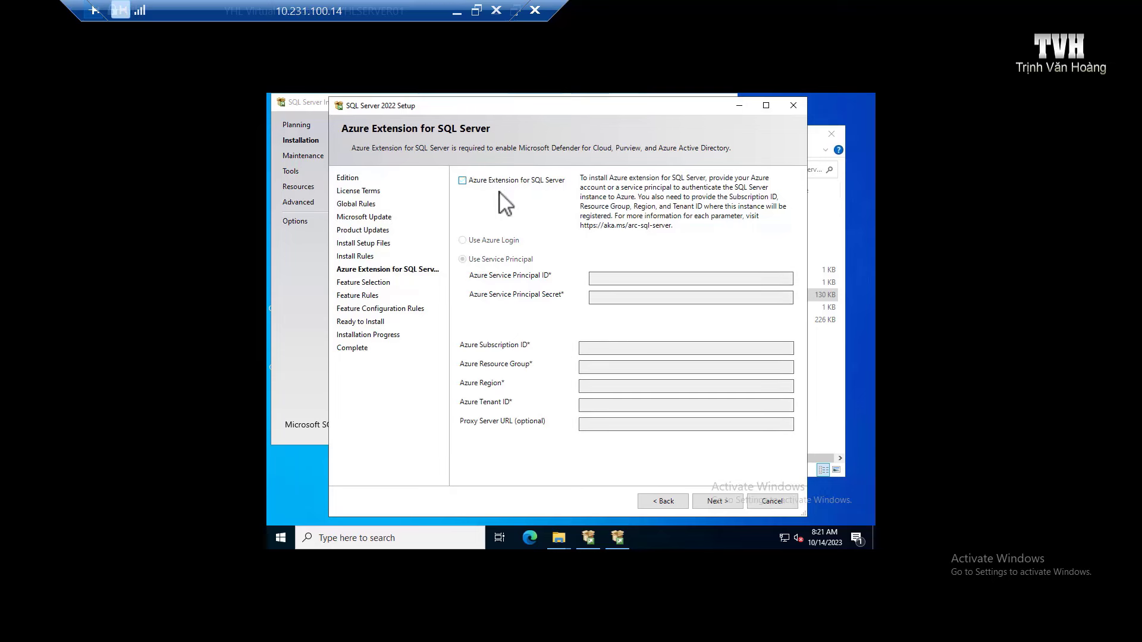
pyautogui.click(735, 509)
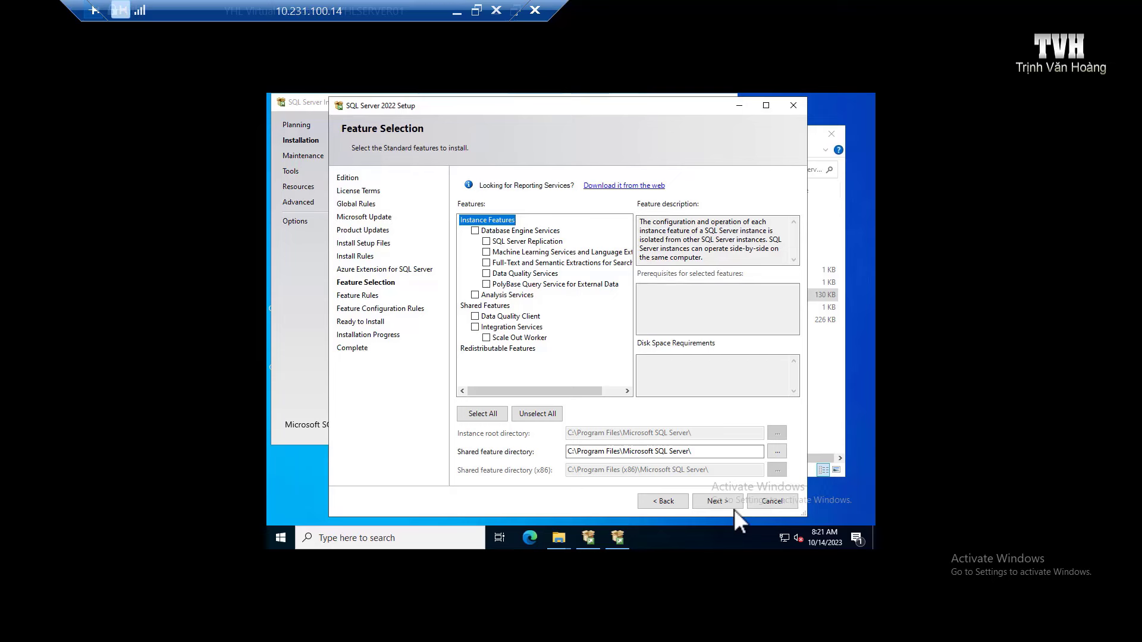
# Step: Select all features, including PolyBase and Data Quality Client, with the default root directory
pyautogui.click(482, 413)
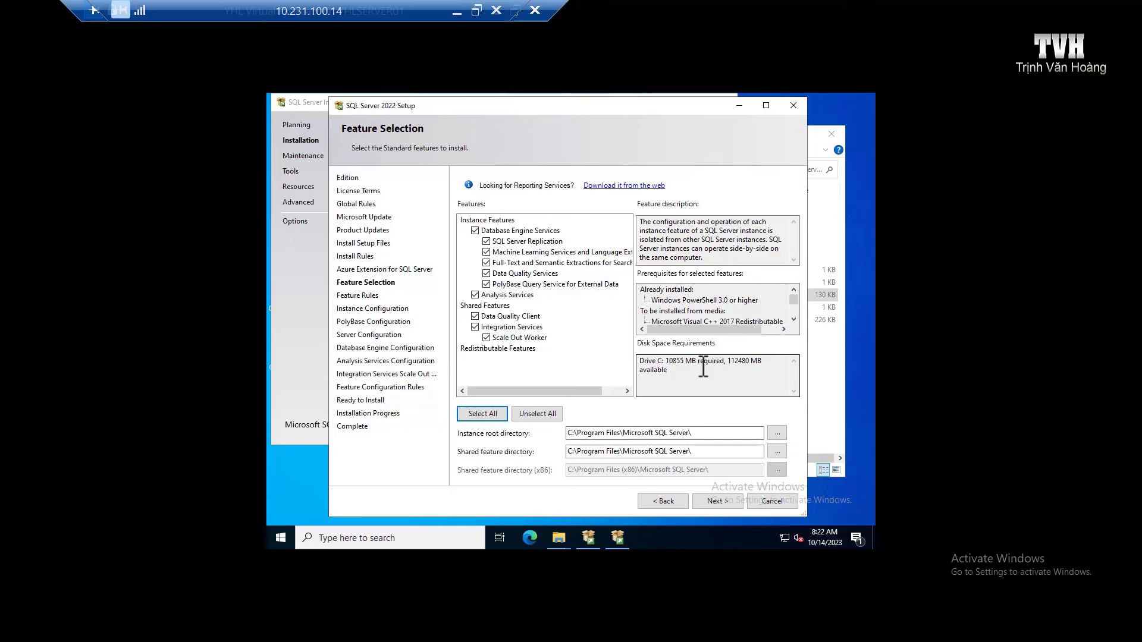
pyautogui.click(597, 355)
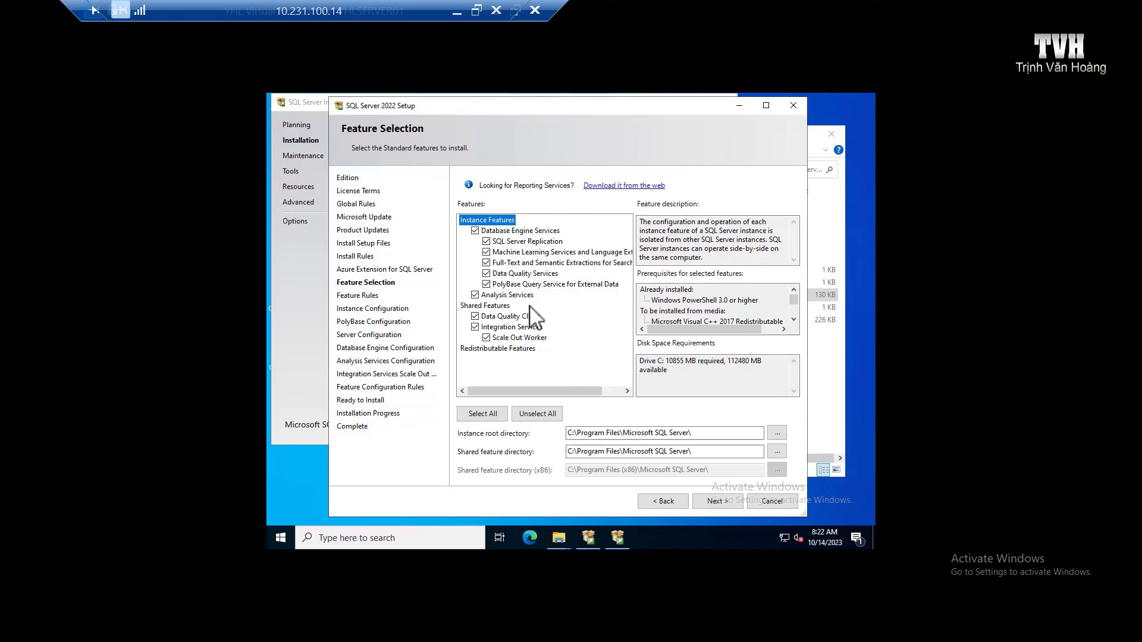
pyautogui.click(486, 284)
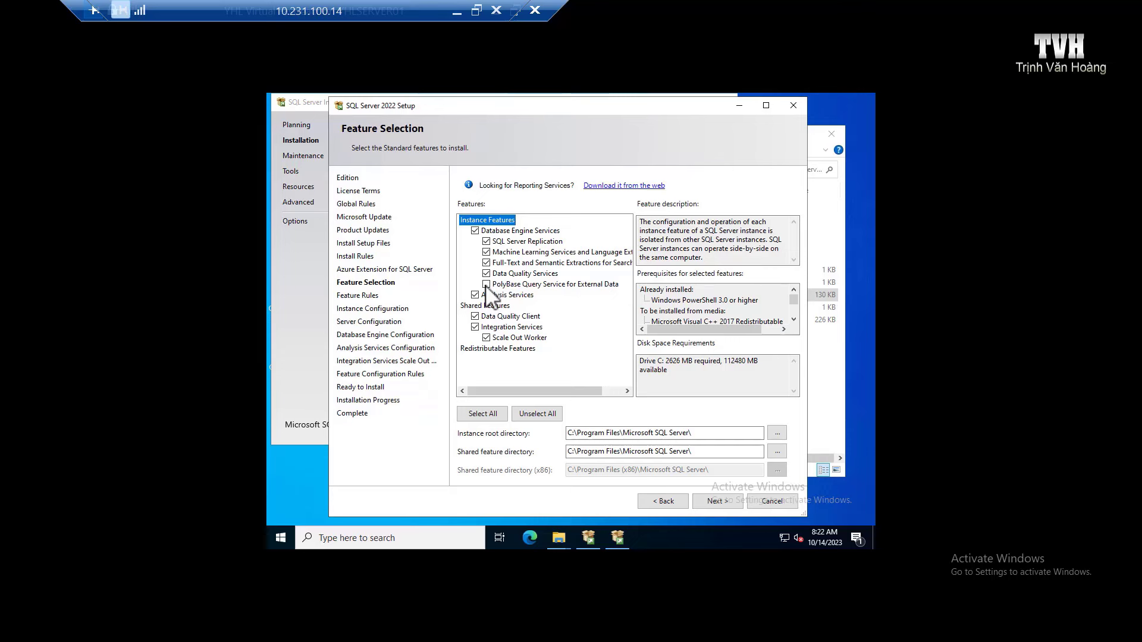
pyautogui.click(487, 284)
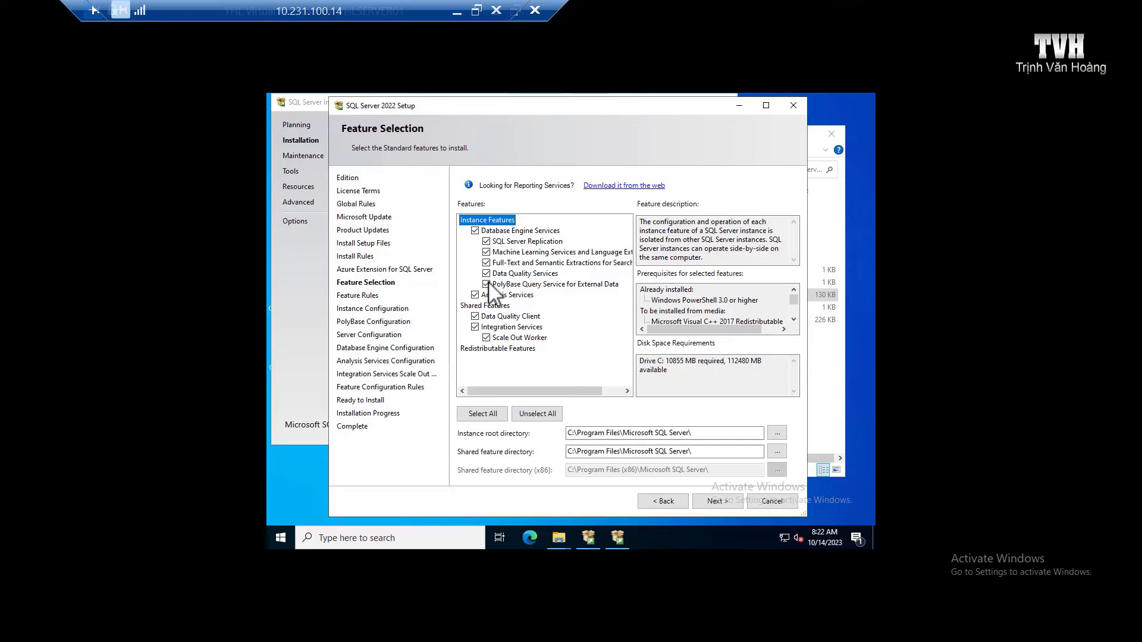
pyautogui.click(487, 284)
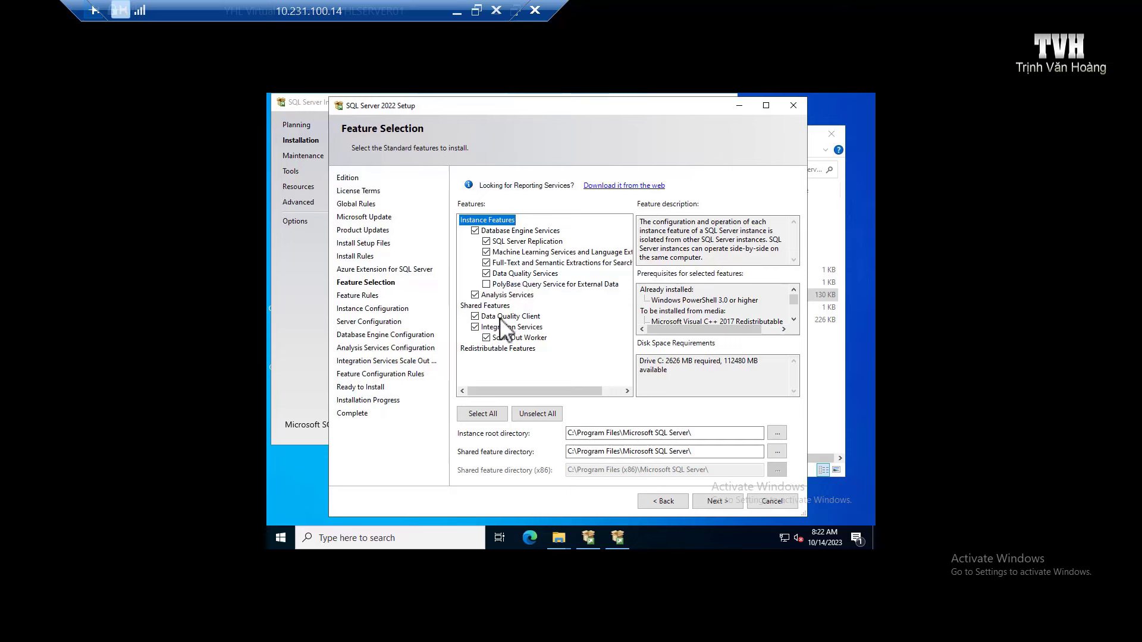
pyautogui.click(481, 317)
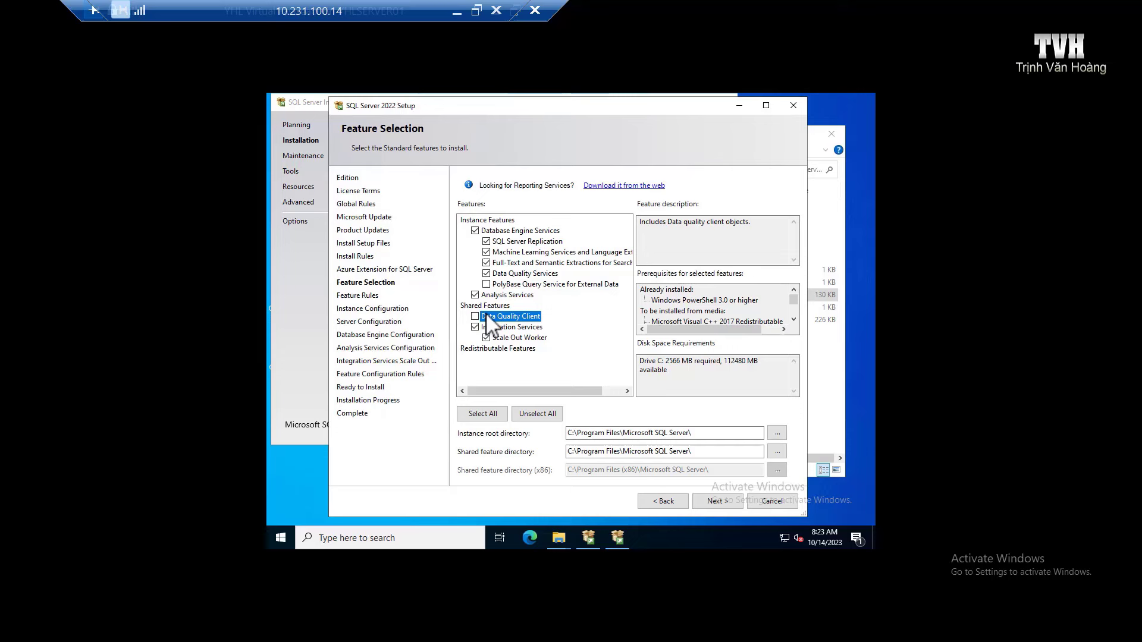
pyautogui.click(475, 317)
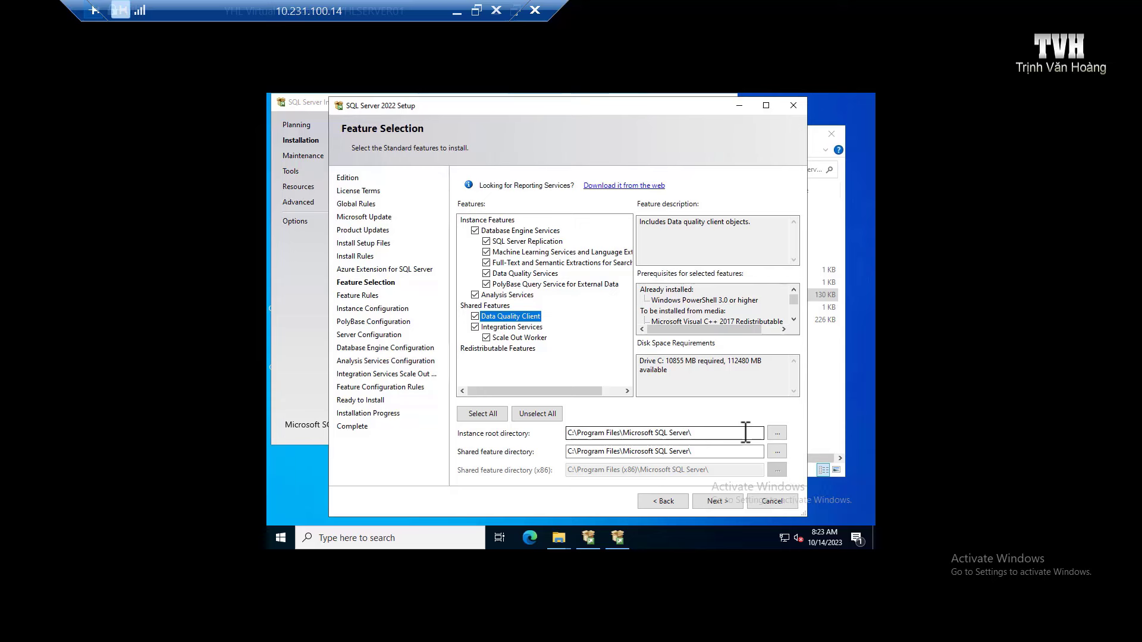
pyautogui.click(746, 433)
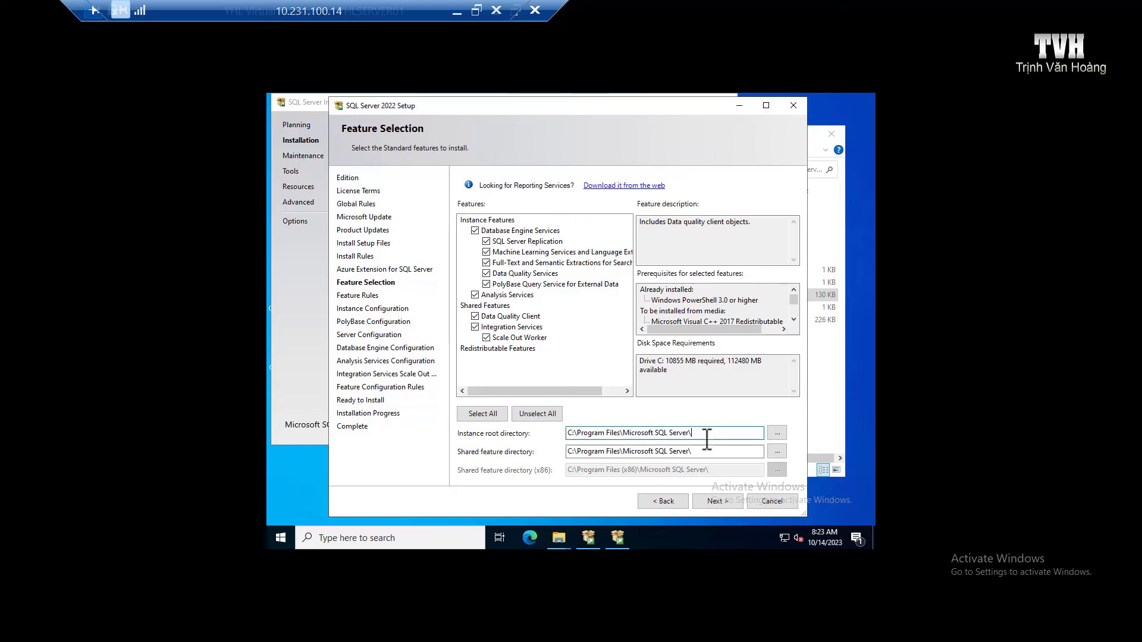
pyautogui.click(733, 501)
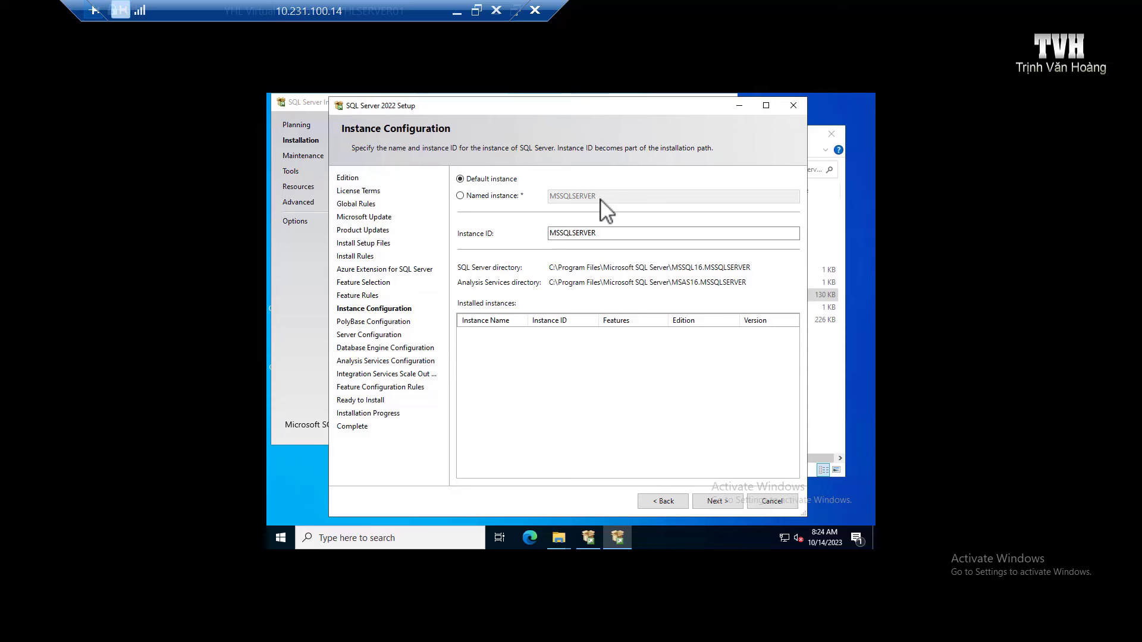
pyautogui.click(461, 196)
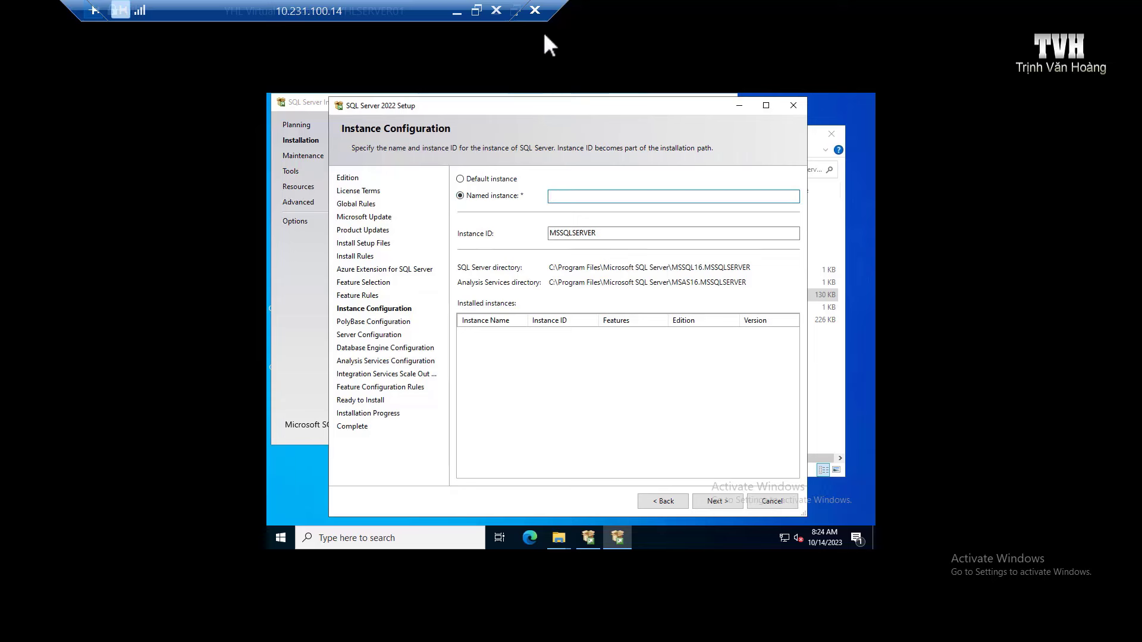
pyautogui.write('YHLFASTREACT')
pyautogui.click(726, 504)
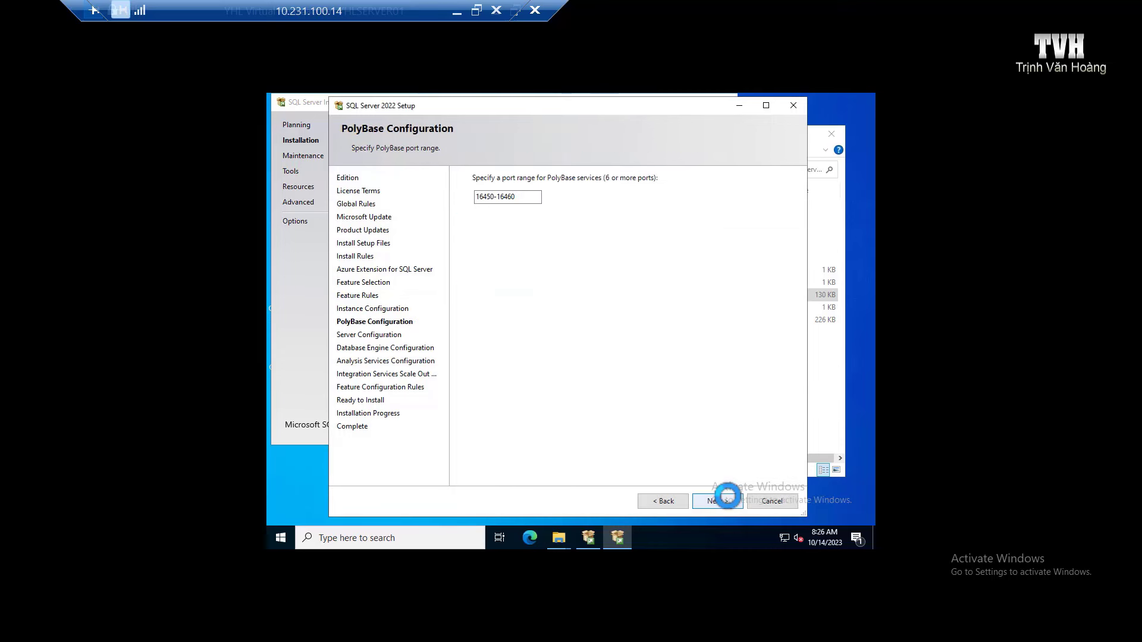
pyautogui.click(727, 499)
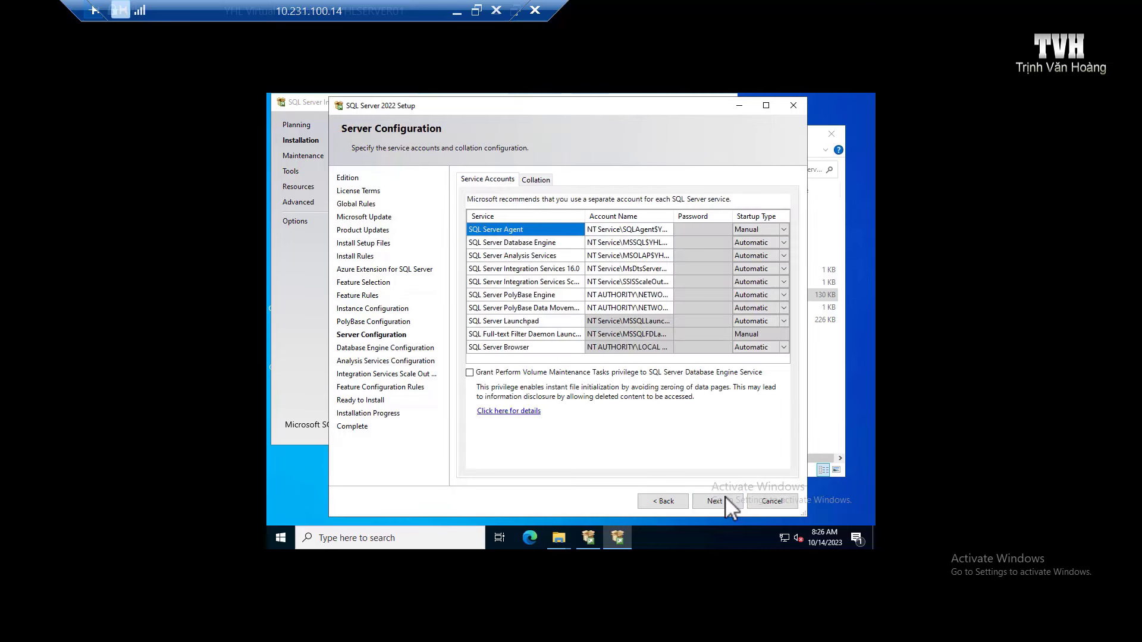
# Step: Leave the default service accounts and startup types on Server Configuration and continue
pyautogui.click(714, 501)
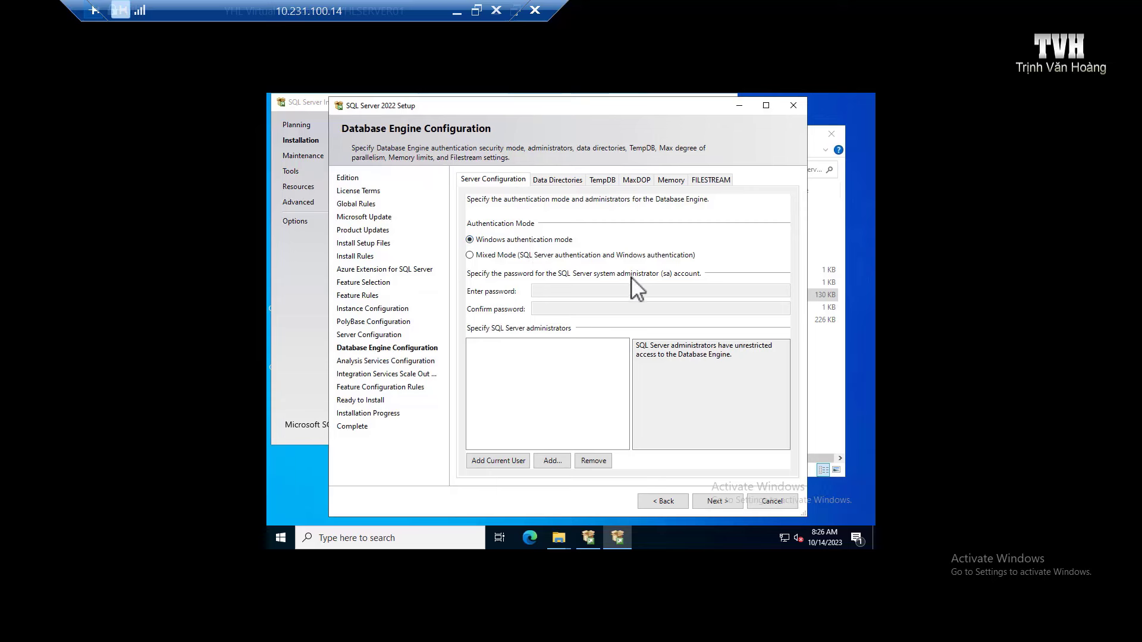
# Step: Switch to Mixed Mode, enter and confirm the sa password, and add the current user as administrator
pyautogui.click(649, 255)
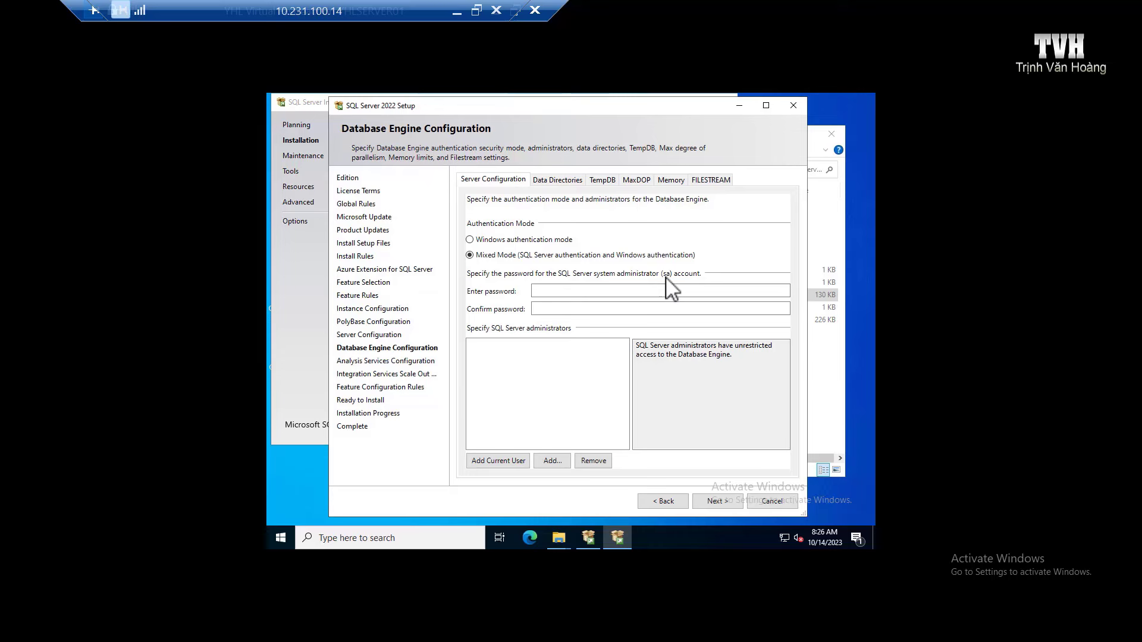
pyautogui.click(554, 292)
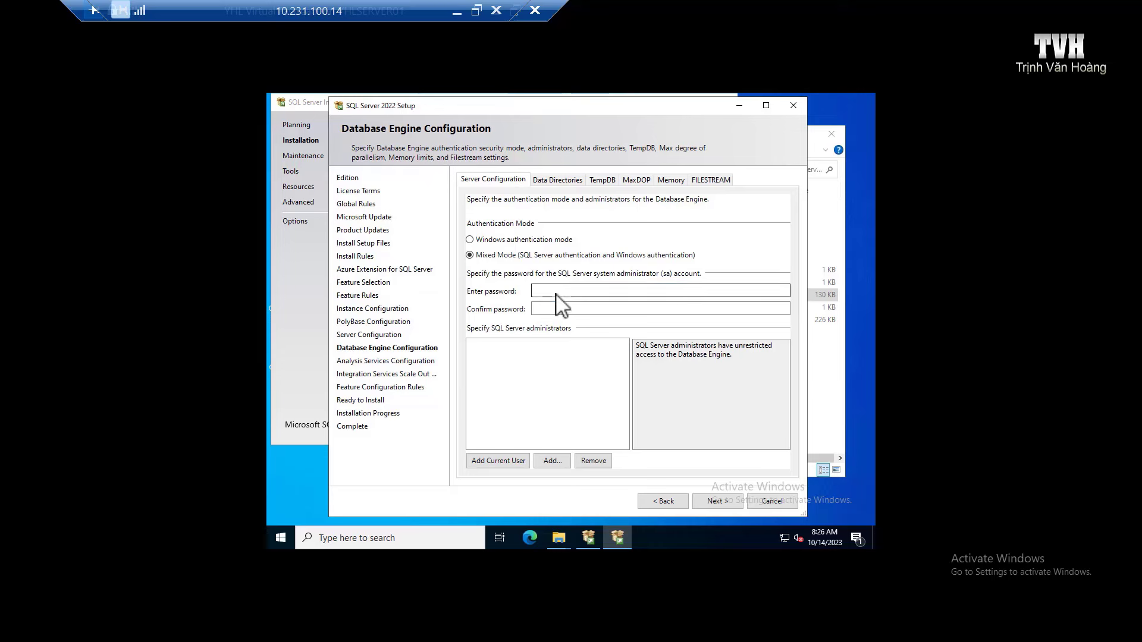
pyautogui.press('capslock')
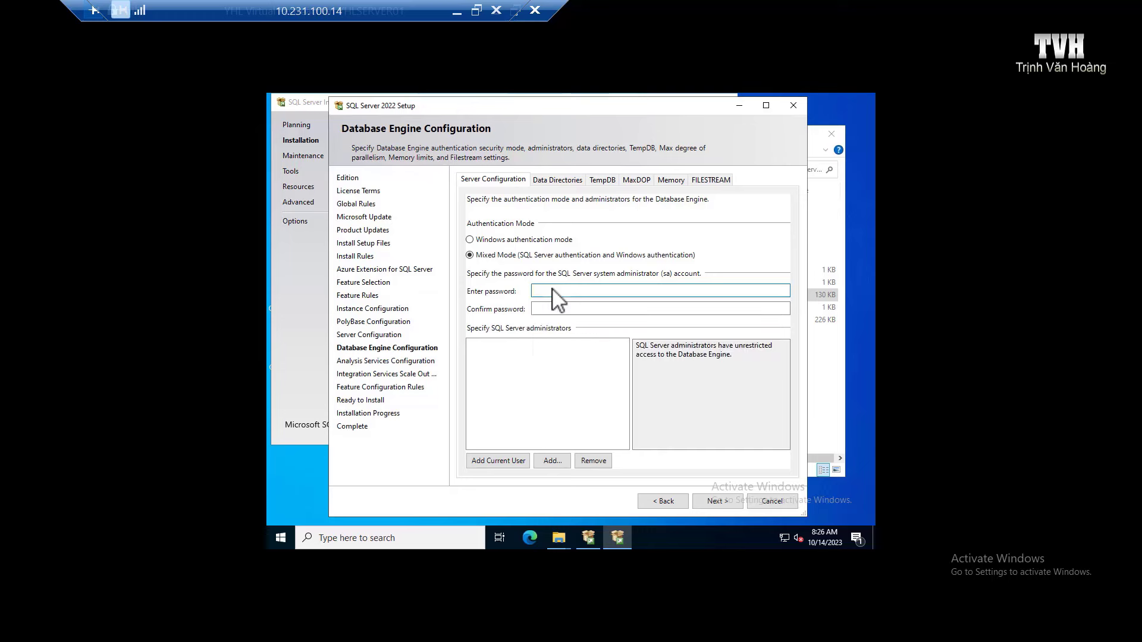
pyautogui.write('123456789')
pyautogui.press('Tab')
pyautogui.write('1')
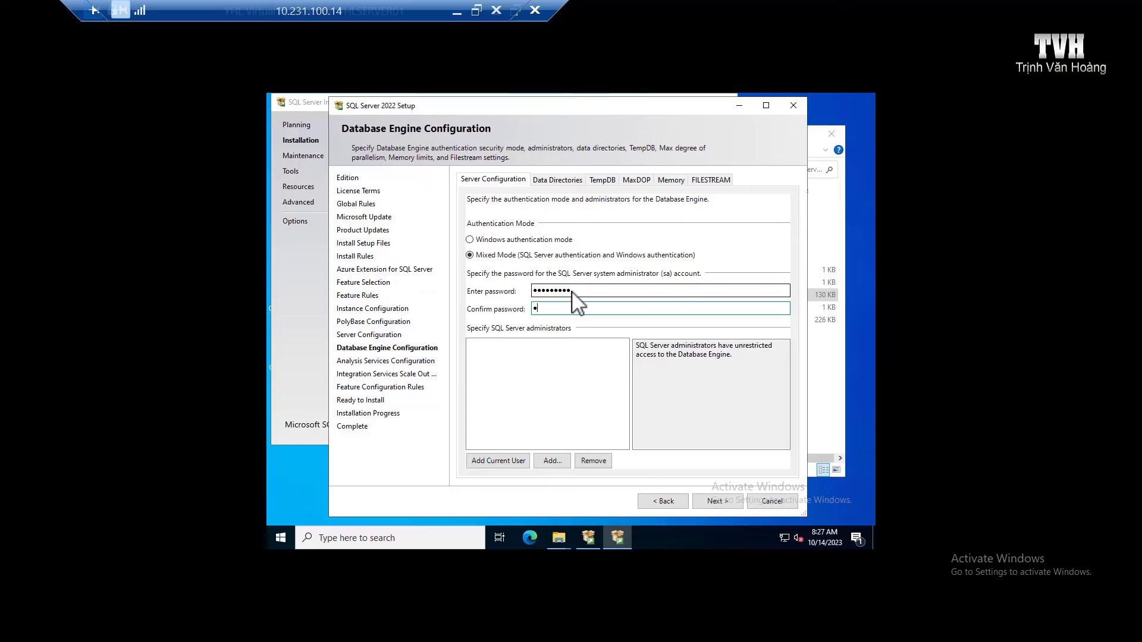
pyautogui.write('234567')
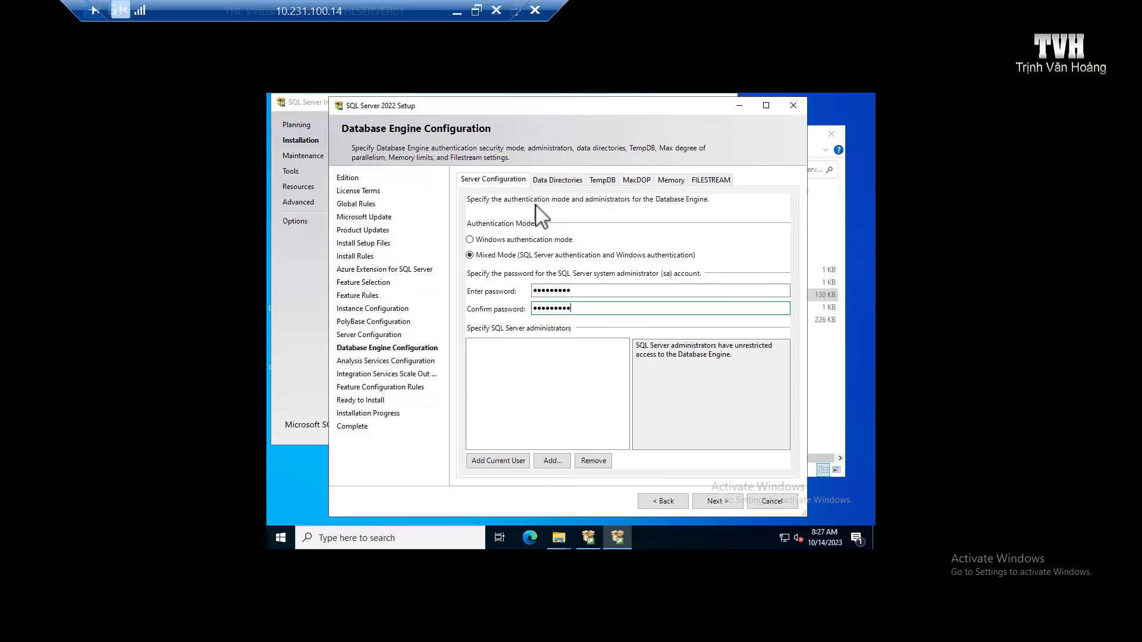
pyautogui.click(504, 462)
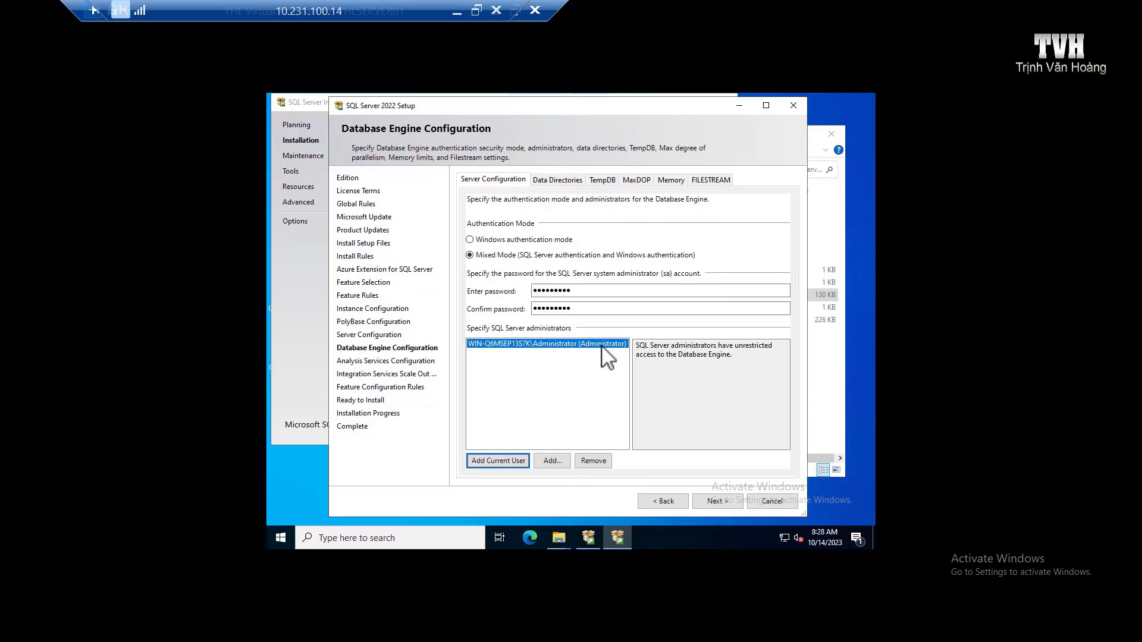
# Step: Find and add the second local admin account as a SQL Server administrator, then continue
pyautogui.click(558, 459)
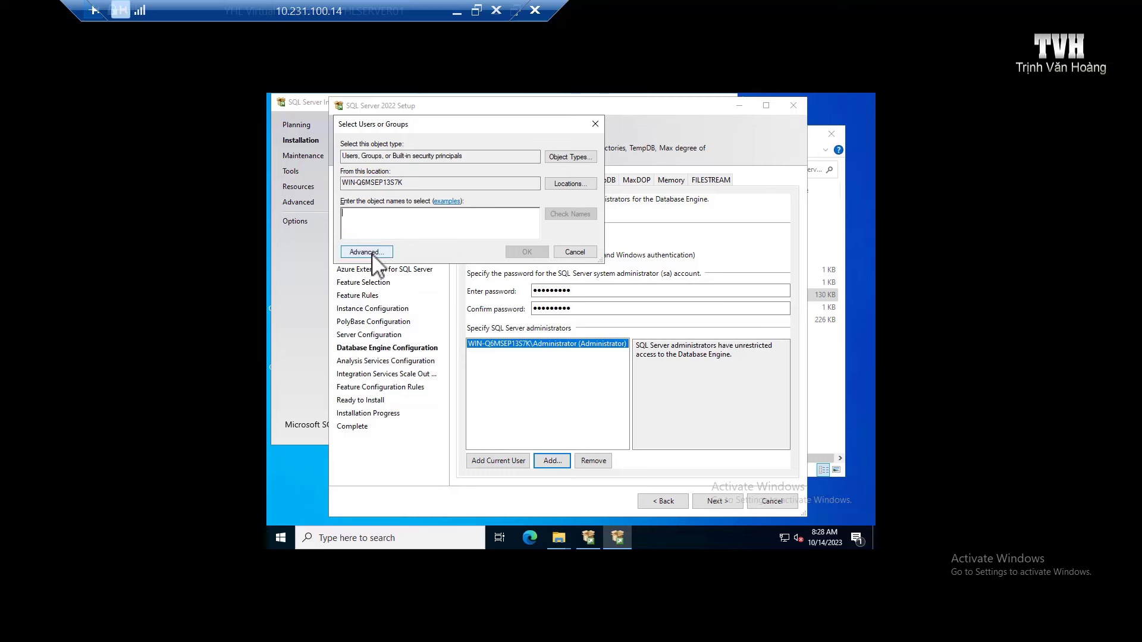
pyautogui.click(367, 252)
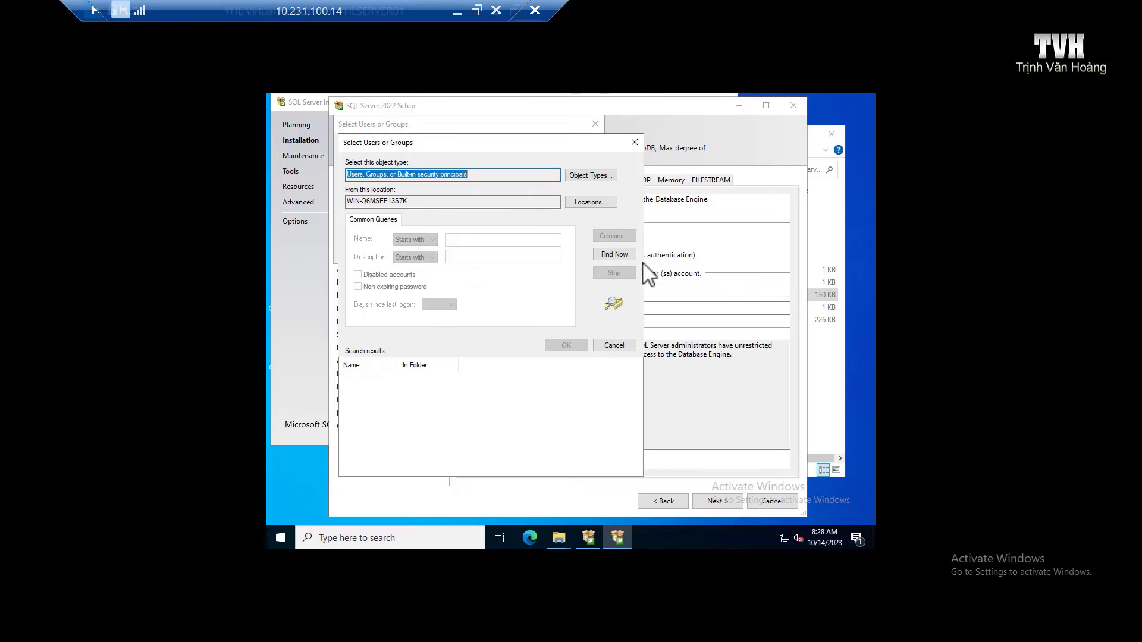
pyautogui.click(624, 255)
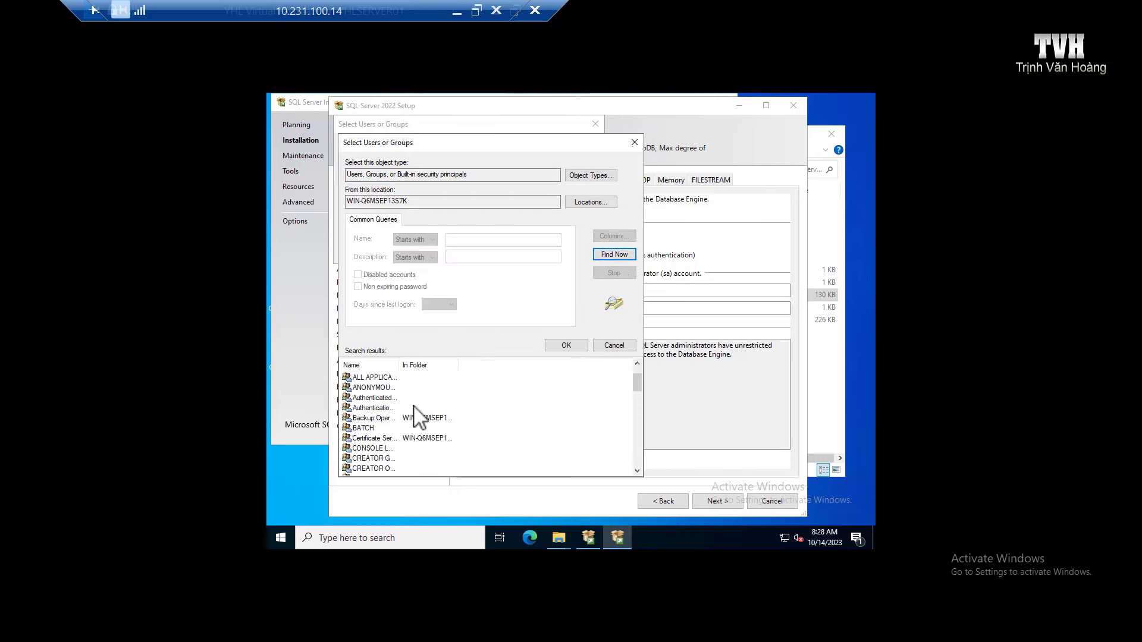
pyautogui.scroll(-6, 420, 416)
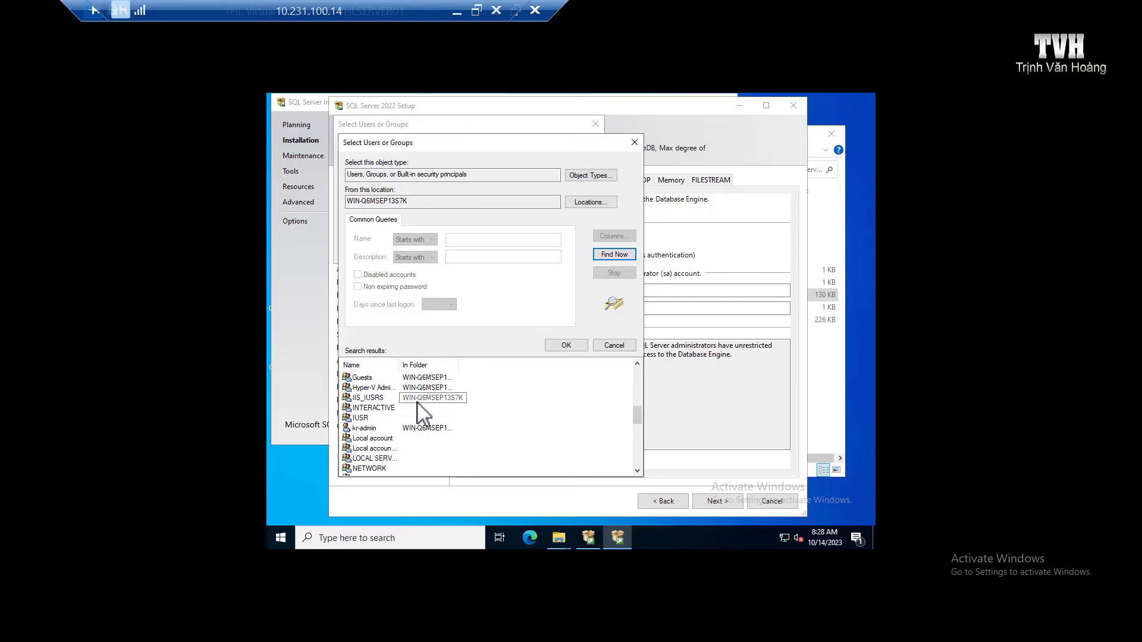
pyautogui.scroll(-3, 418, 404)
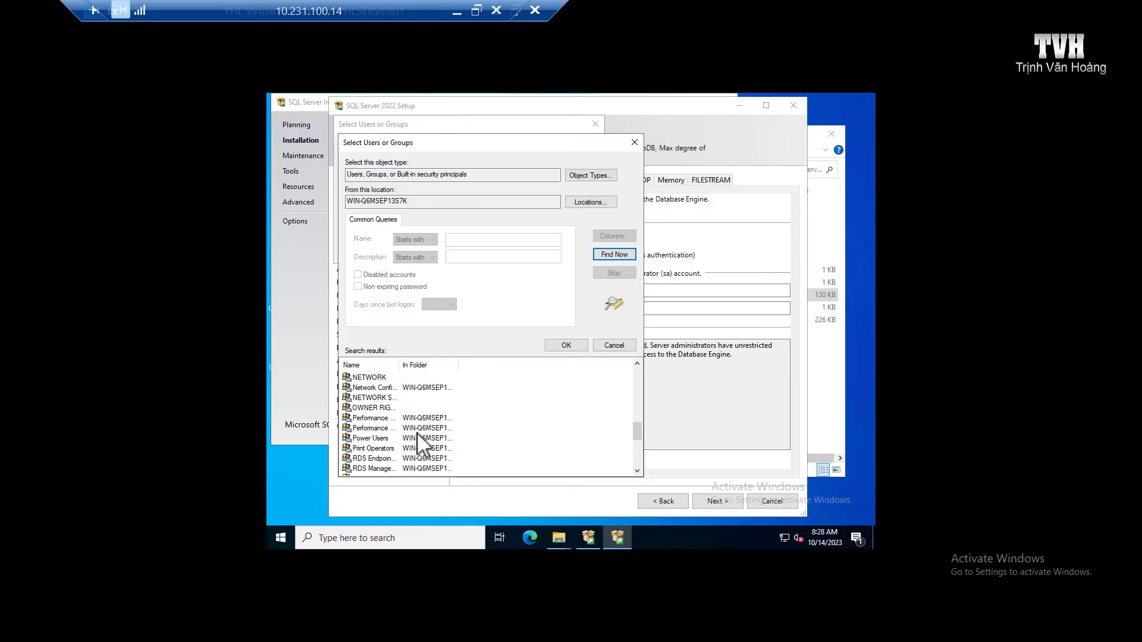
pyautogui.scroll(2, 419, 444)
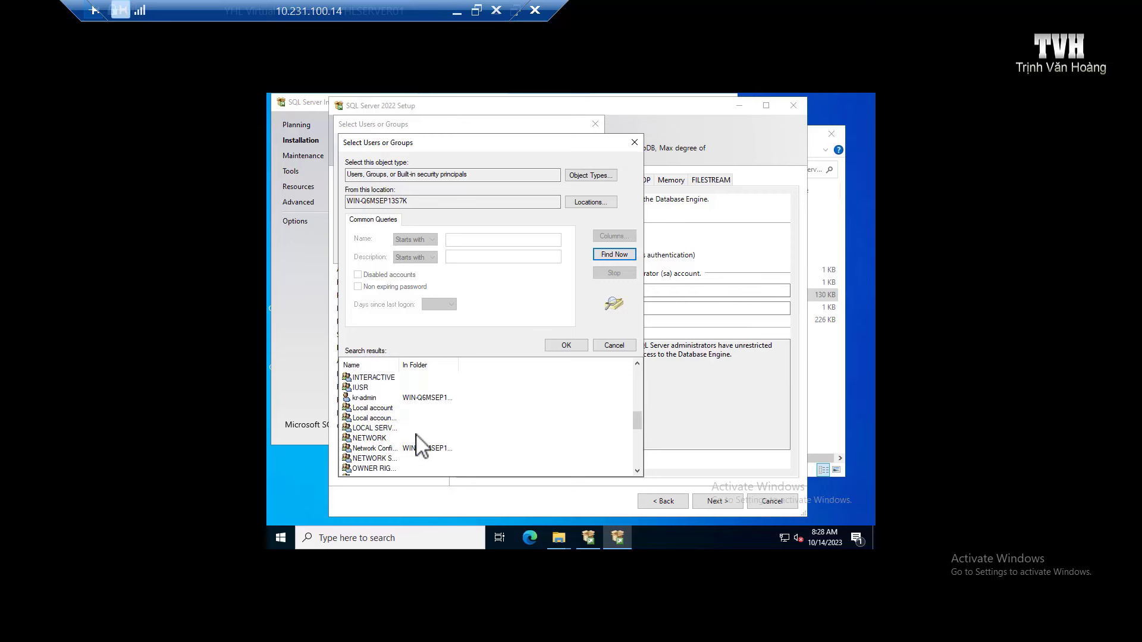
pyautogui.doubleClick(364, 398)
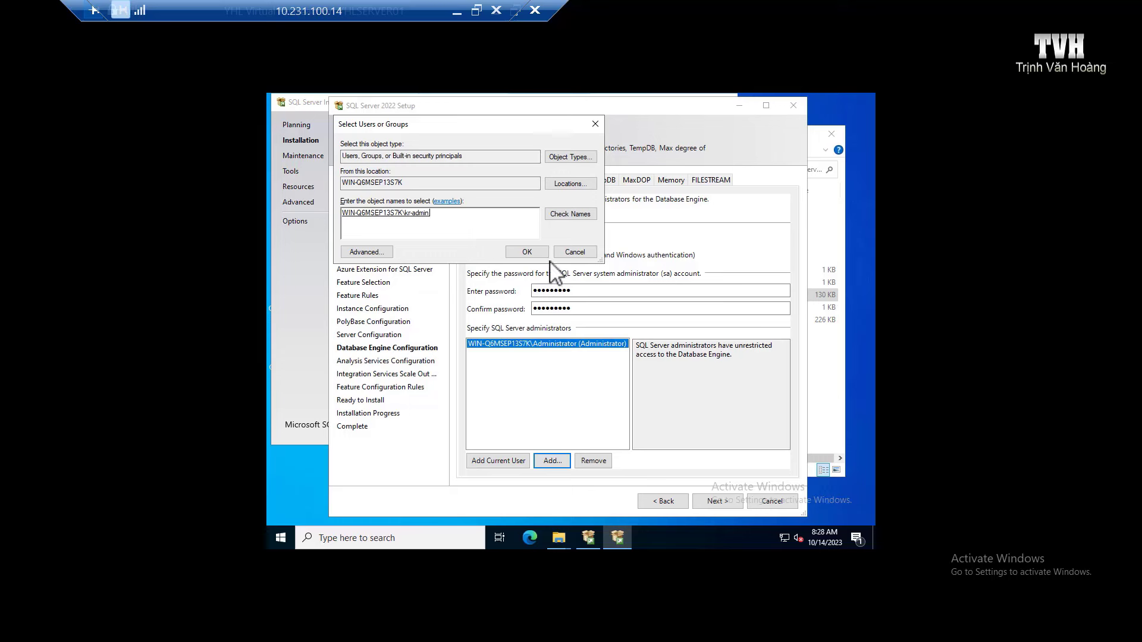
pyautogui.click(528, 252)
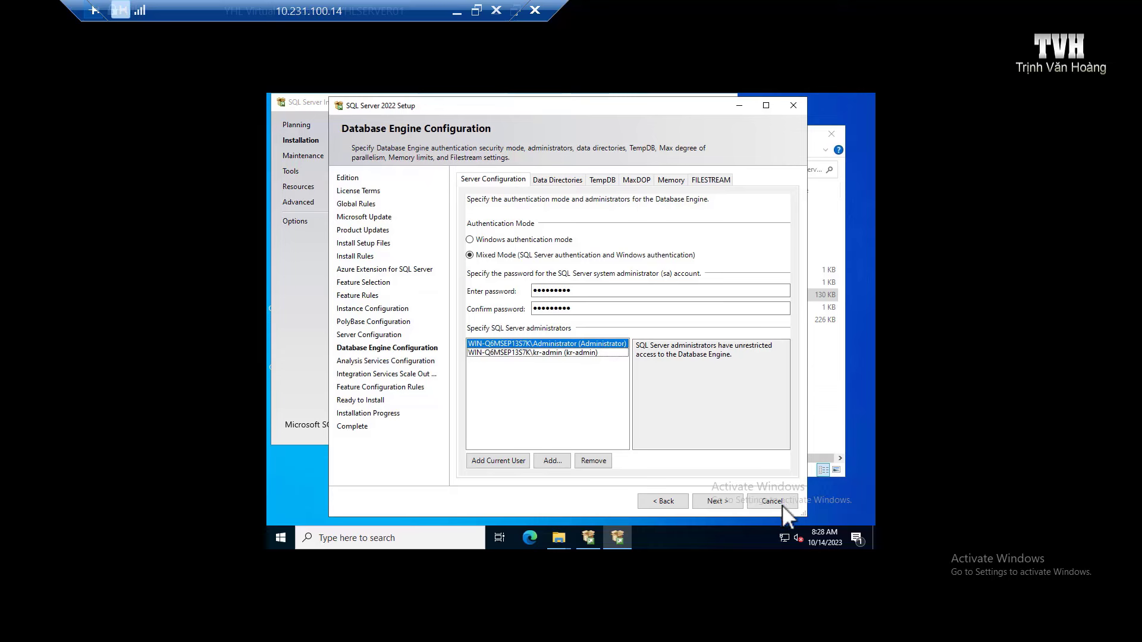
pyautogui.click(730, 501)
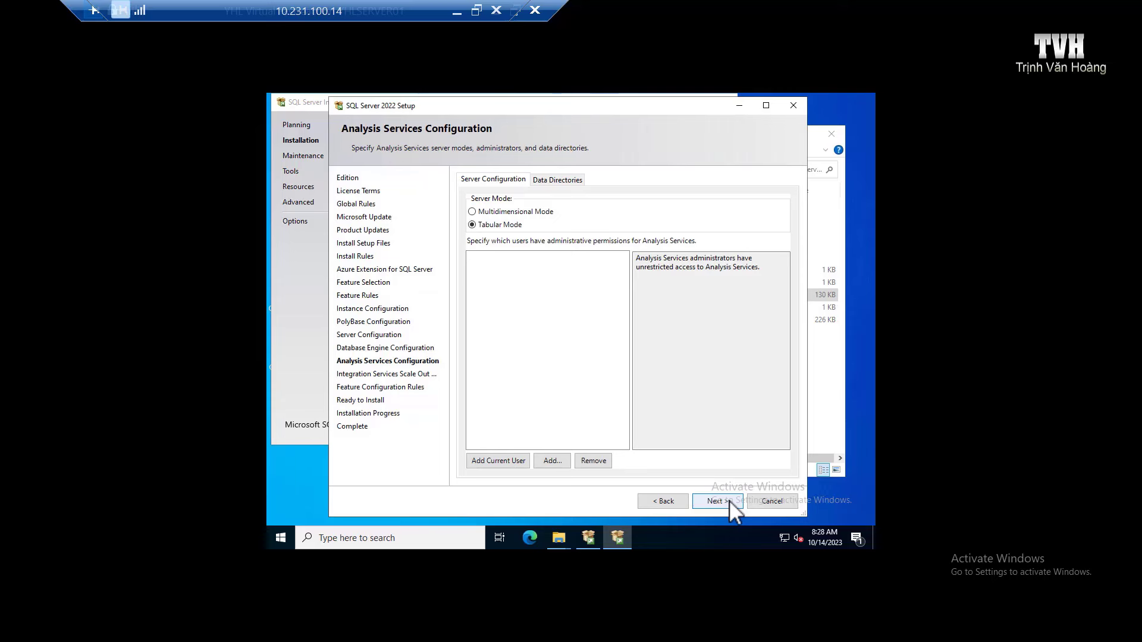
# Step: Add the current user and the second local admin account as Analysis Services administrators, then continue
pyautogui.click(509, 462)
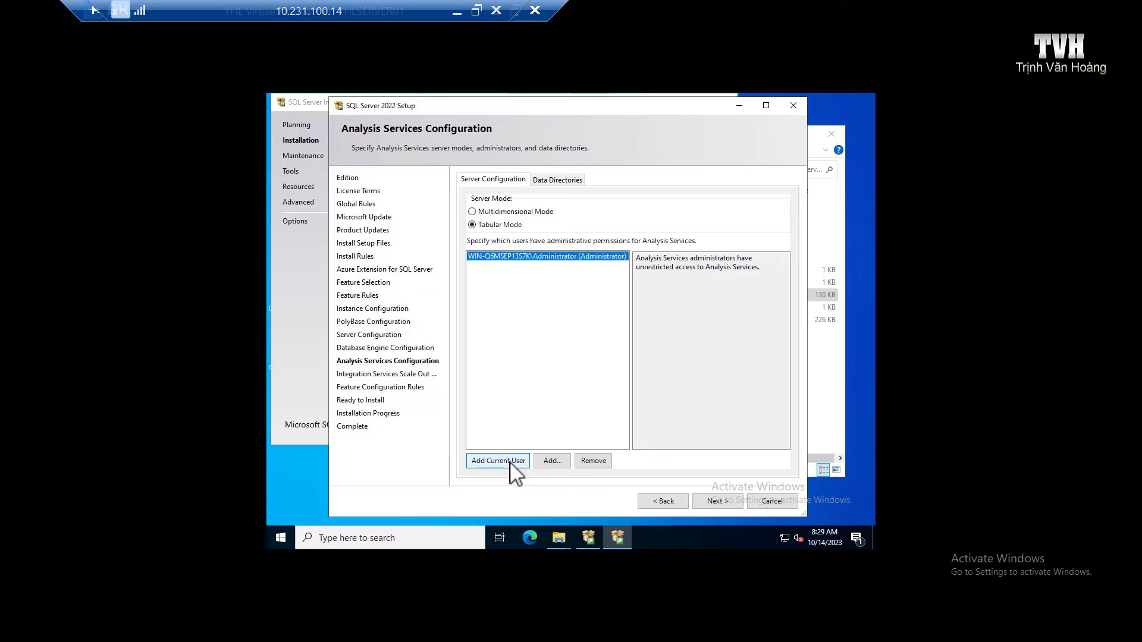
pyautogui.click(552, 461)
pyautogui.click(365, 253)
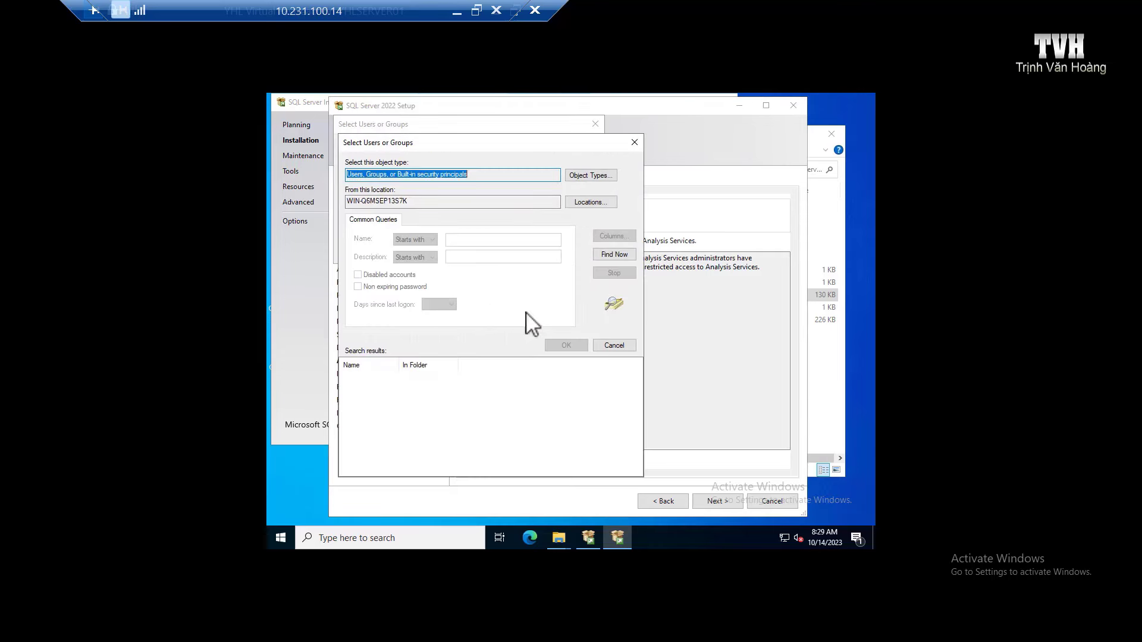
pyautogui.click(614, 255)
pyautogui.scroll(-3, 382, 427)
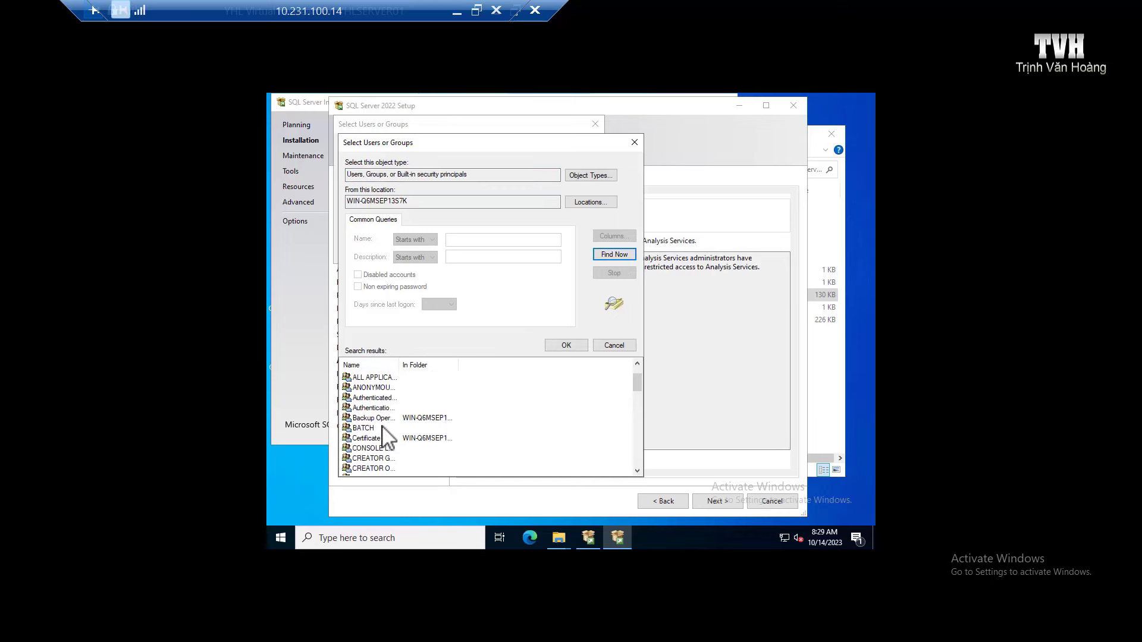
pyautogui.scroll(-5, 384, 426)
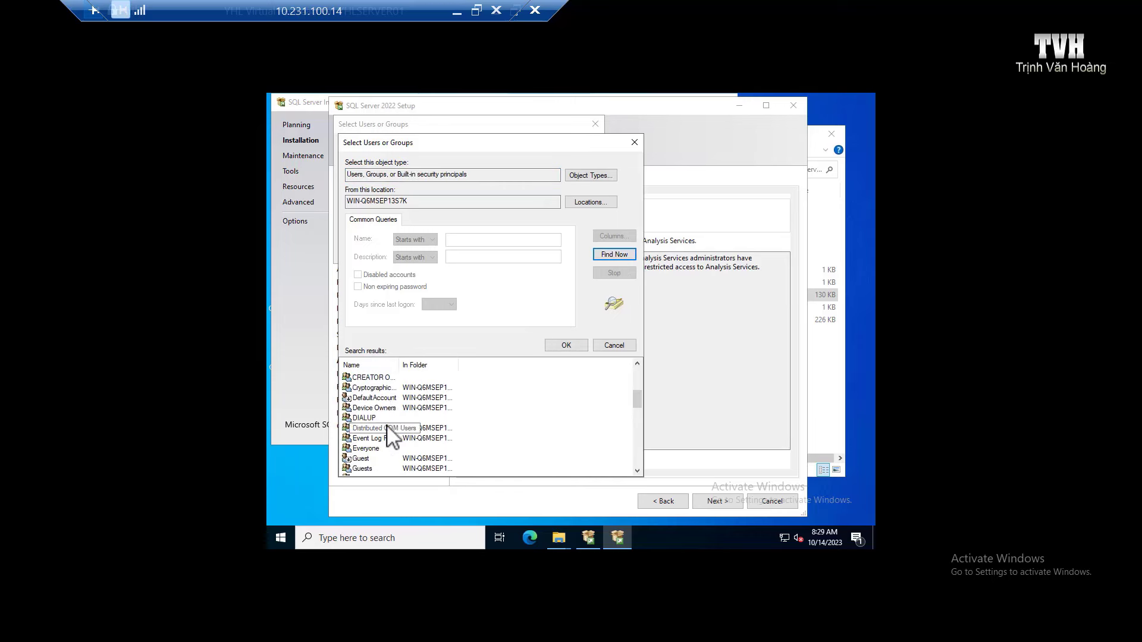
pyautogui.doubleClick(374, 397)
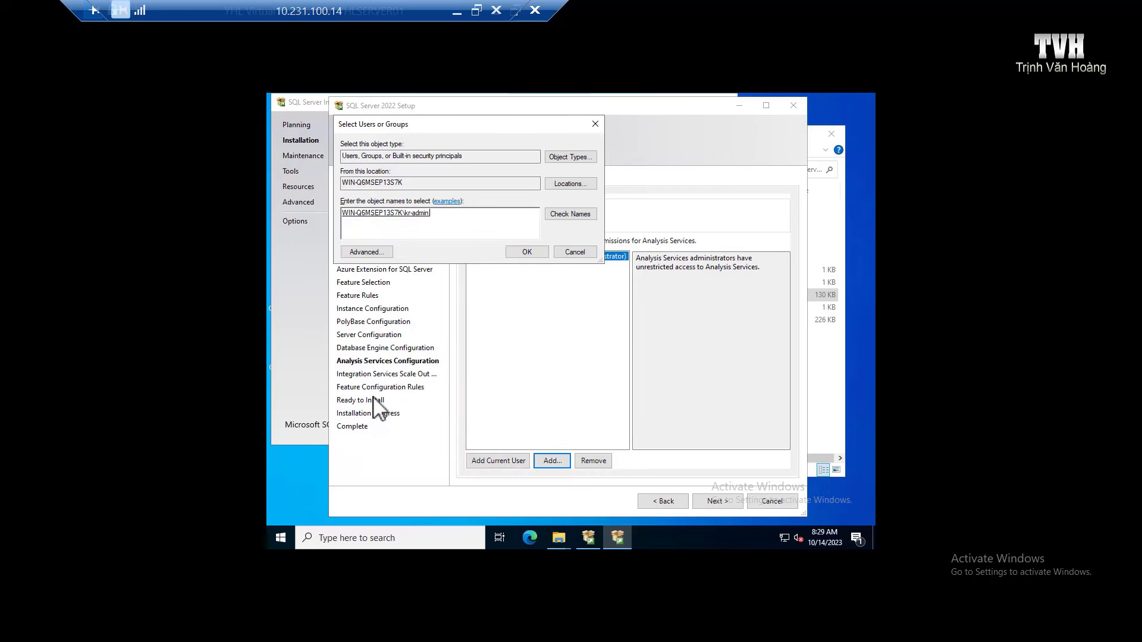
pyautogui.click(526, 253)
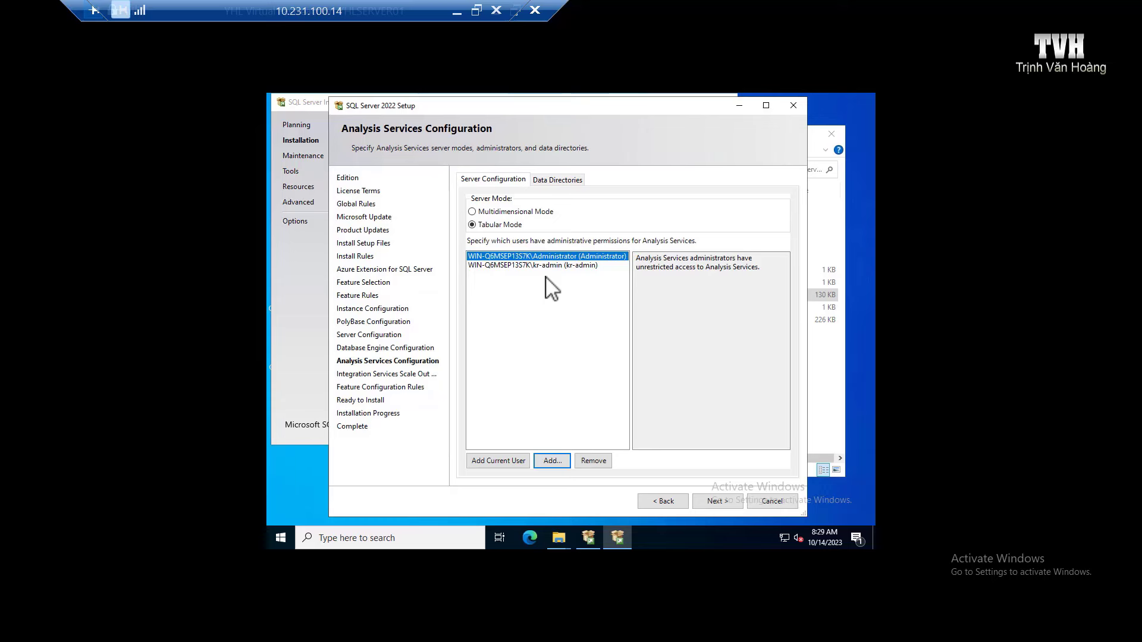
pyautogui.click(720, 499)
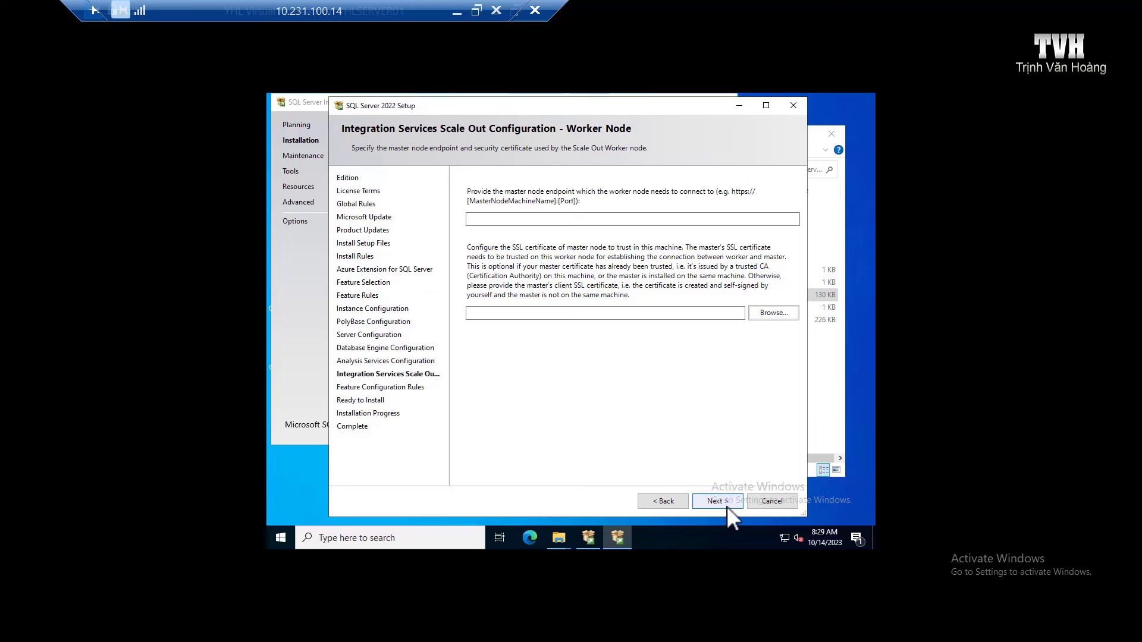
# Step: Skip the Scale Out Worker Node page and start the installation from the Ready to Install summary
pyautogui.click(715, 500)
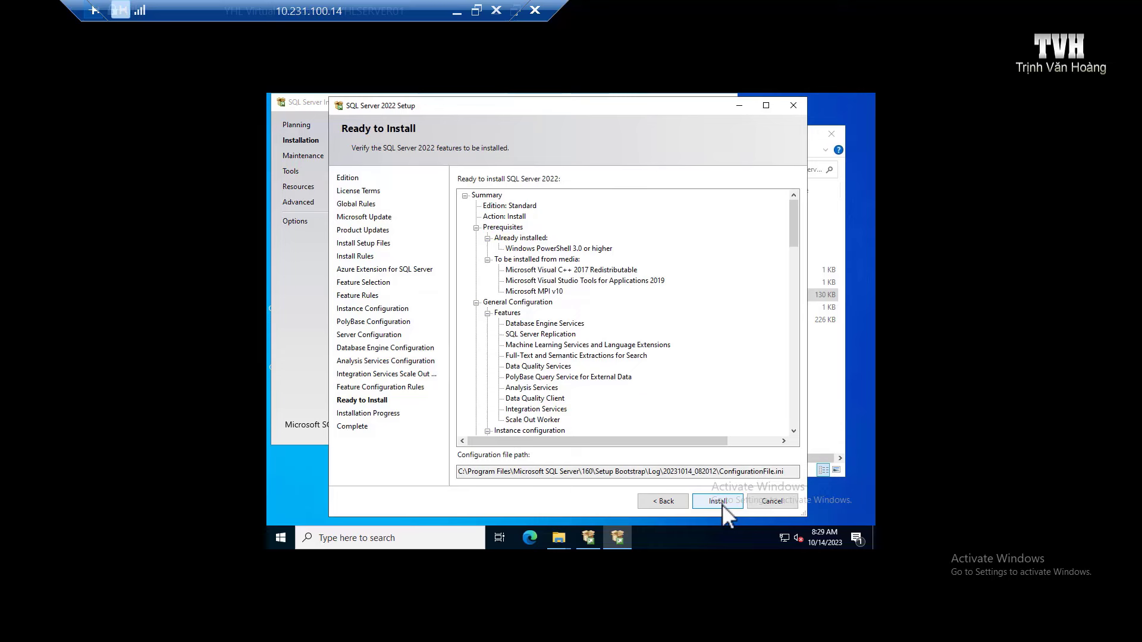
pyautogui.click(722, 504)
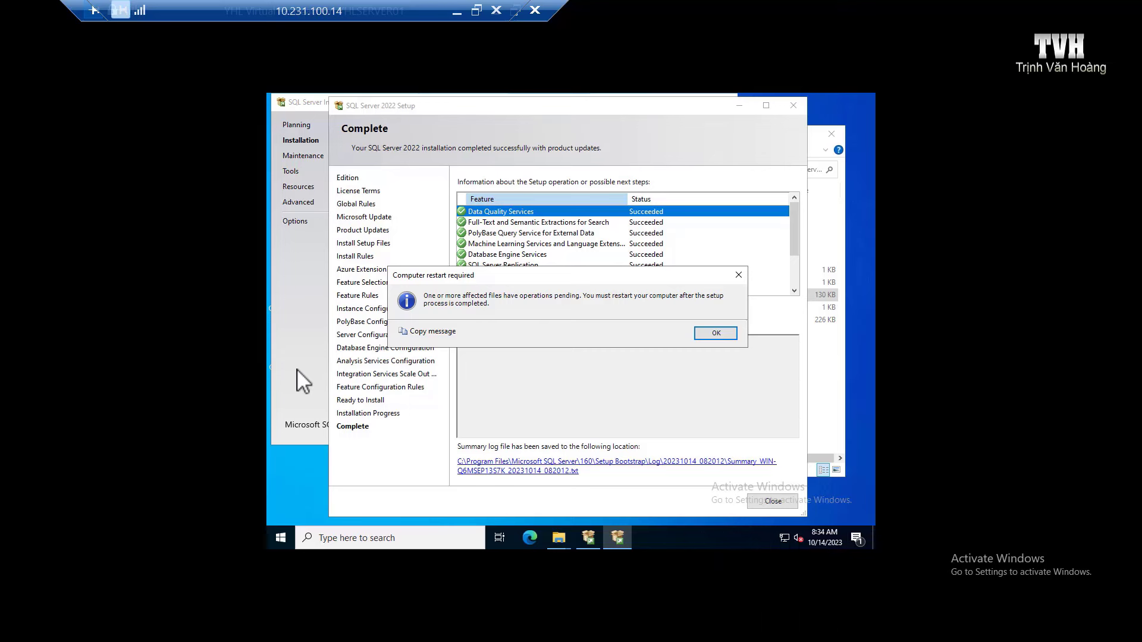
# Step: Move the Computer restart required notice up and right to reveal the Install successful details
pyautogui.moveTo(657, 274); pyautogui.dragTo(675, 243)
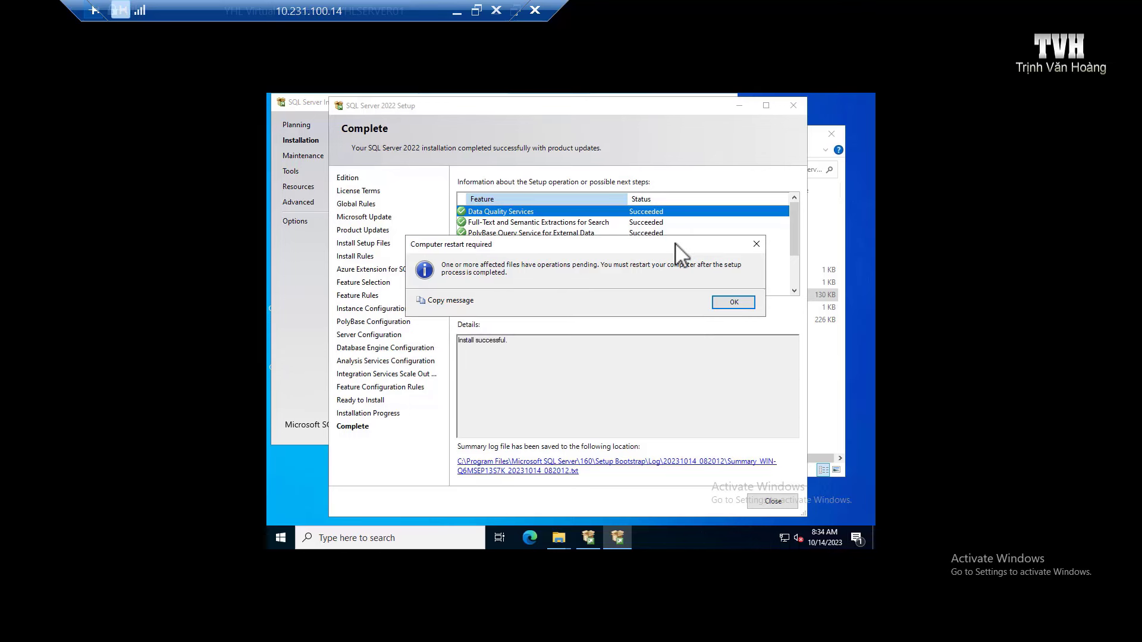